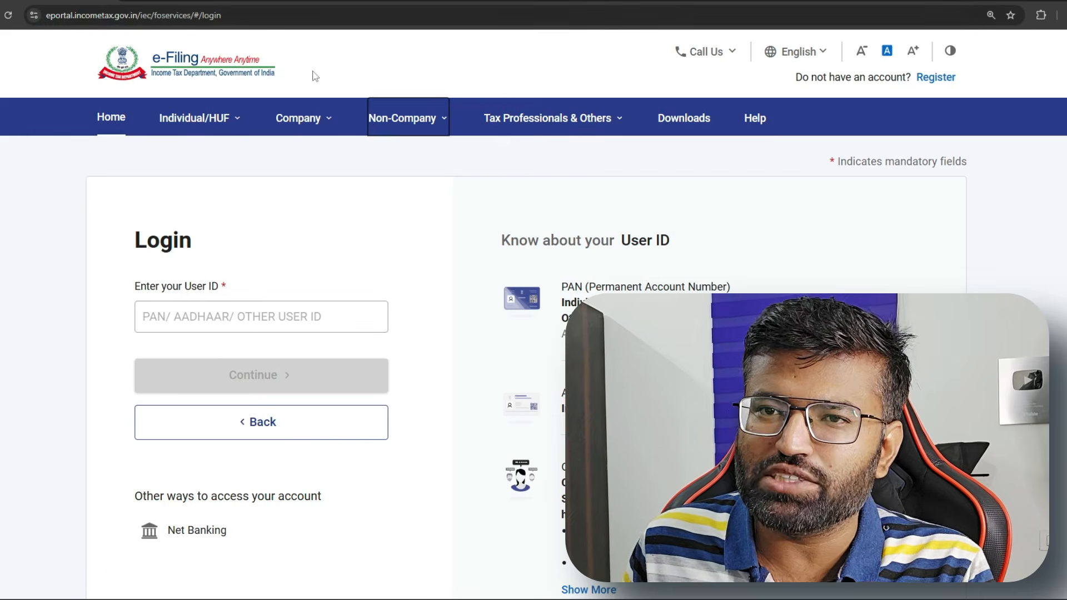
Step: Activate the User ID field in the e-Filing login form
mouse_move(181, 154)
click(197, 117)
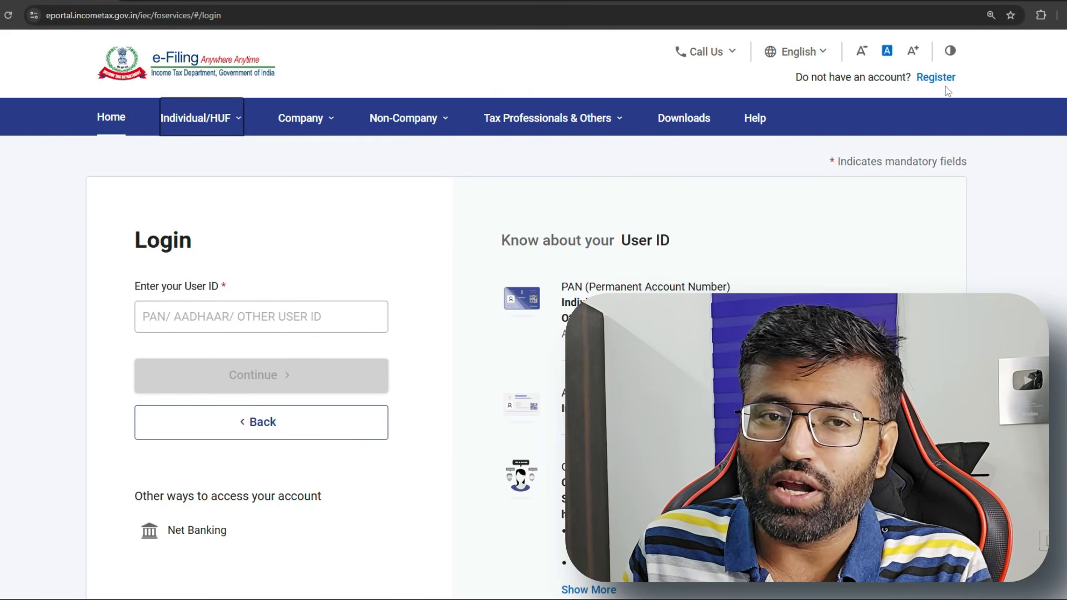
click(270, 318)
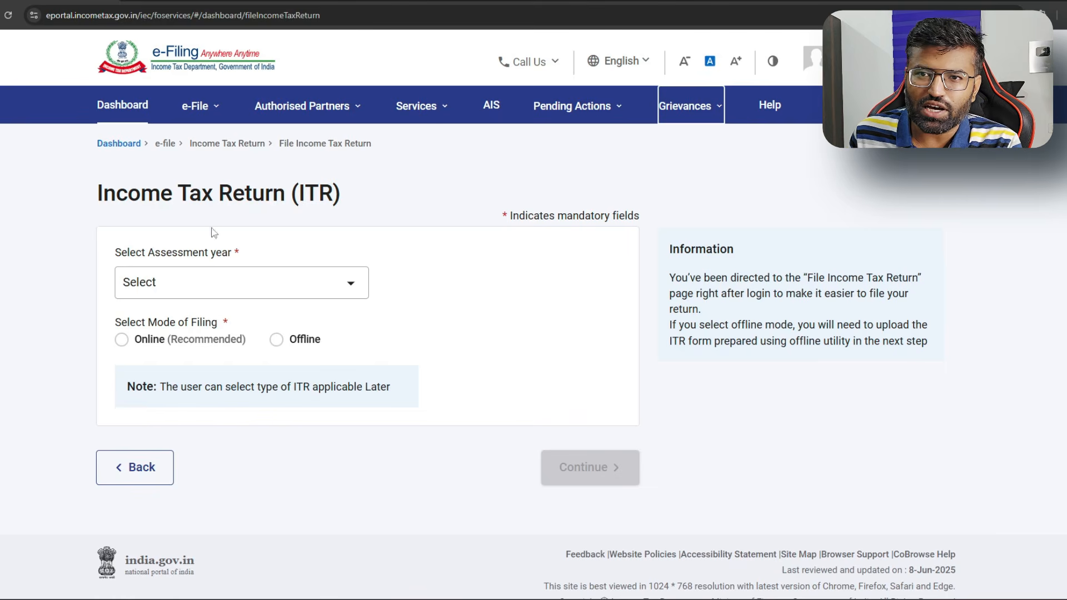
Step: Go to Form 26AS on the TRACES site, accepting the redirect disclaimer and the Form 16/16A usage terms
click(196, 111)
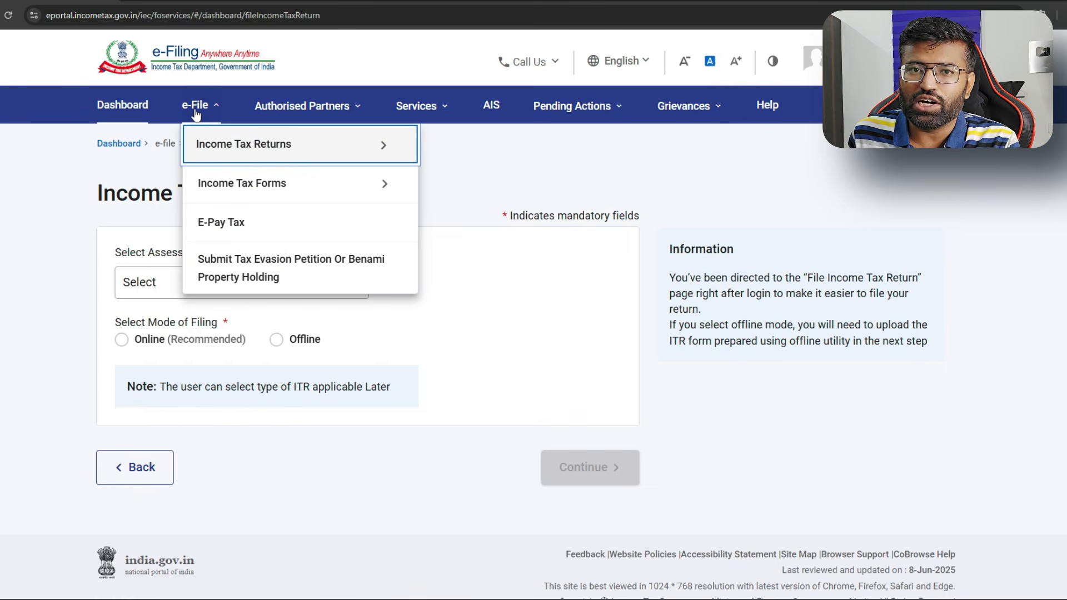
mouse_move(200, 134)
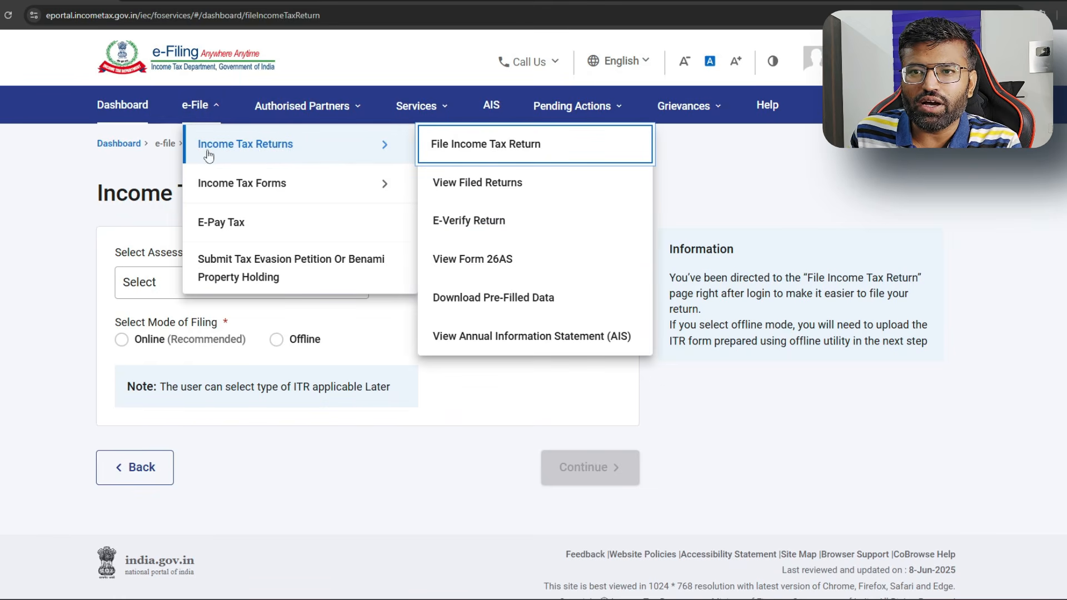
click(485, 267)
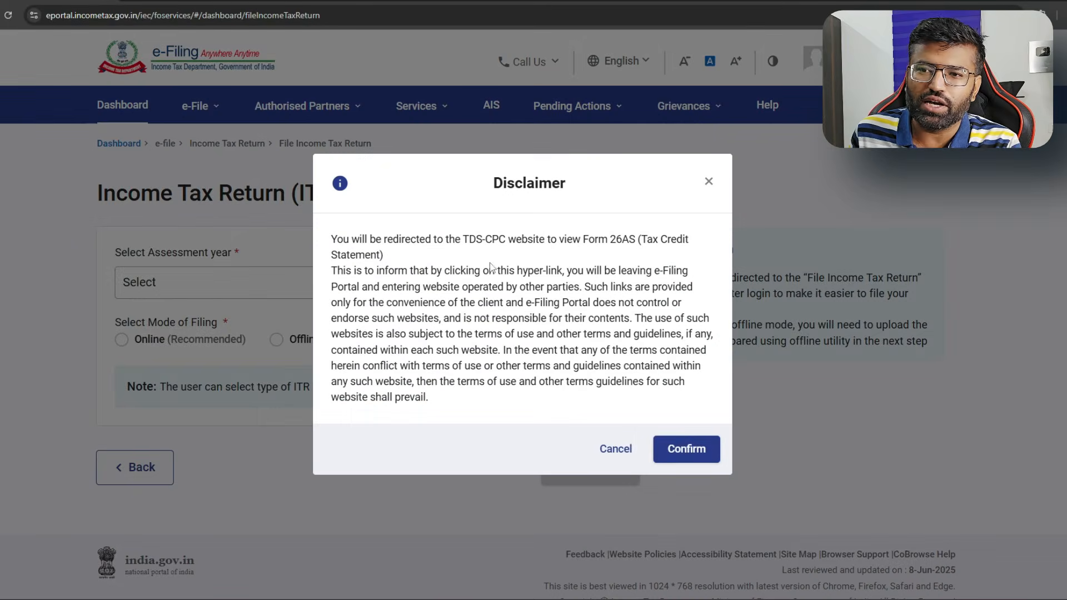
click(677, 439)
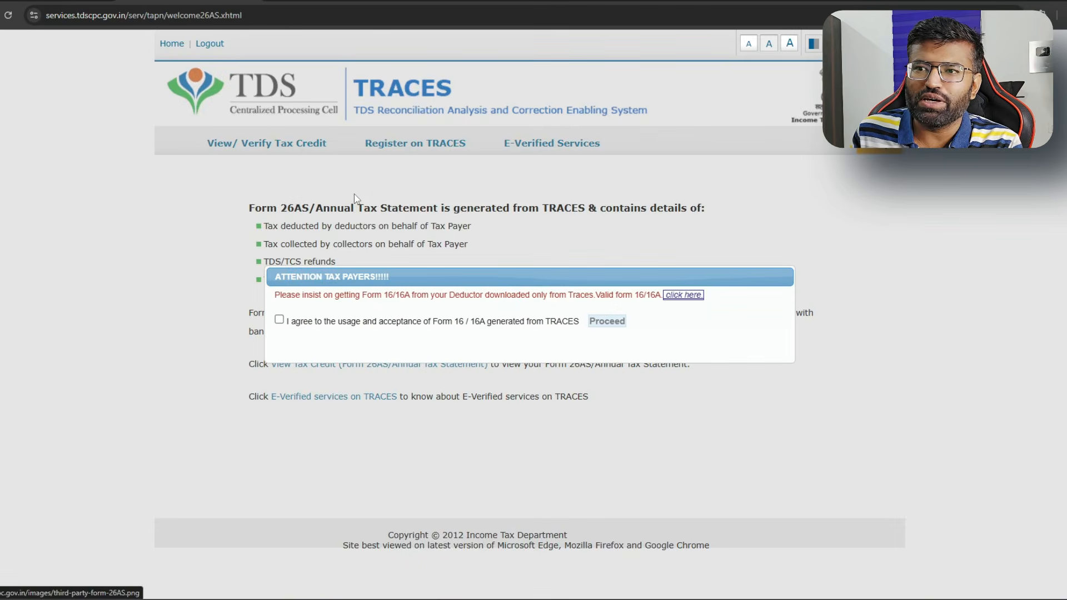
click(278, 319)
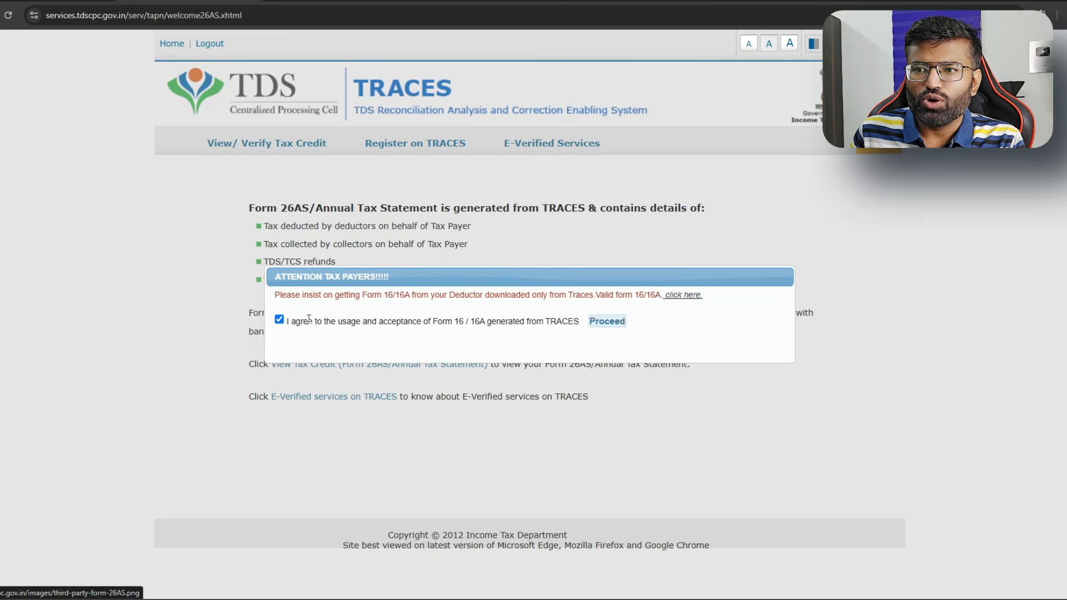
click(608, 322)
Step: Display the Form 26AS tax credit statement for assessment year 2025-26 in HTML format
click(424, 369)
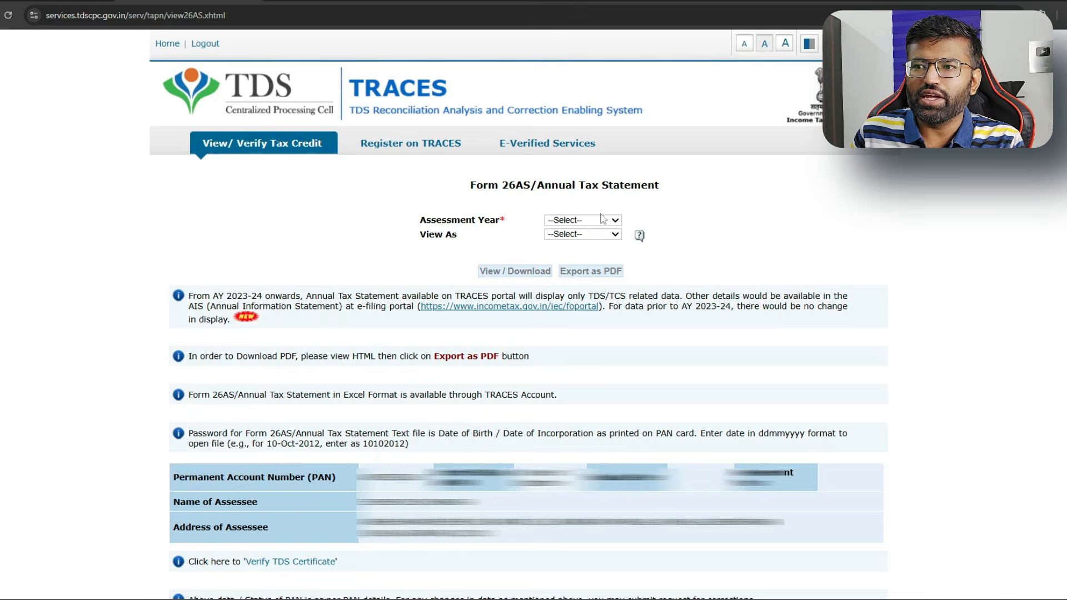
click(600, 221)
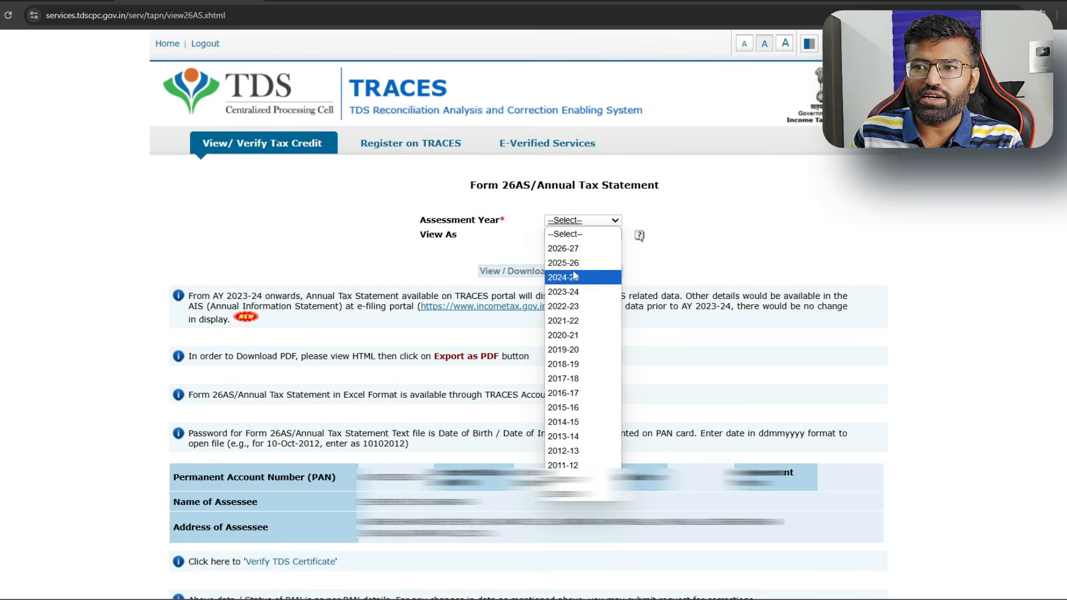
click(592, 269)
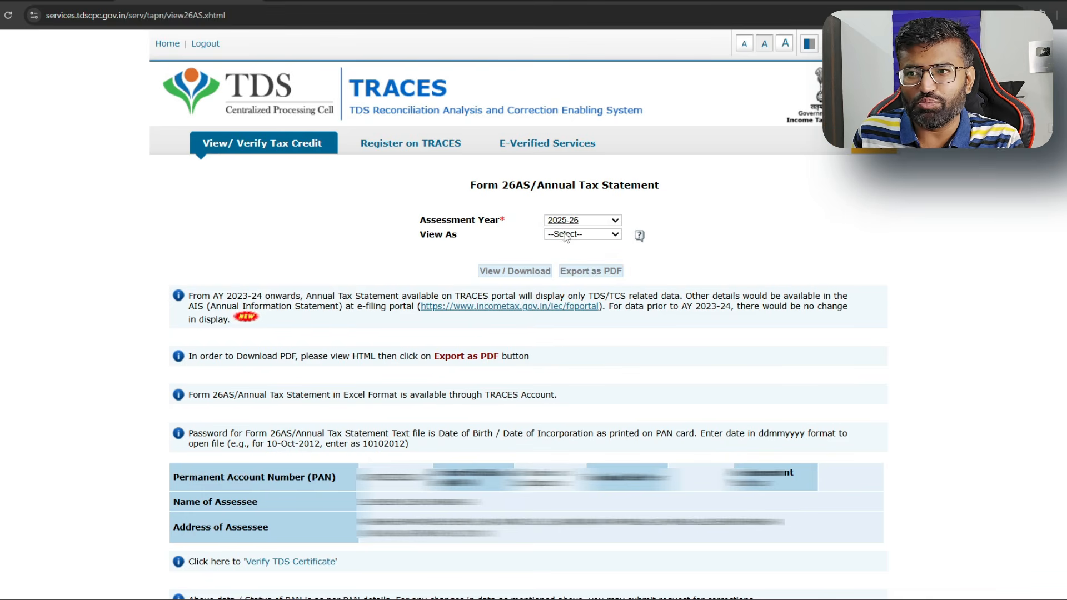
click(569, 234)
click(583, 264)
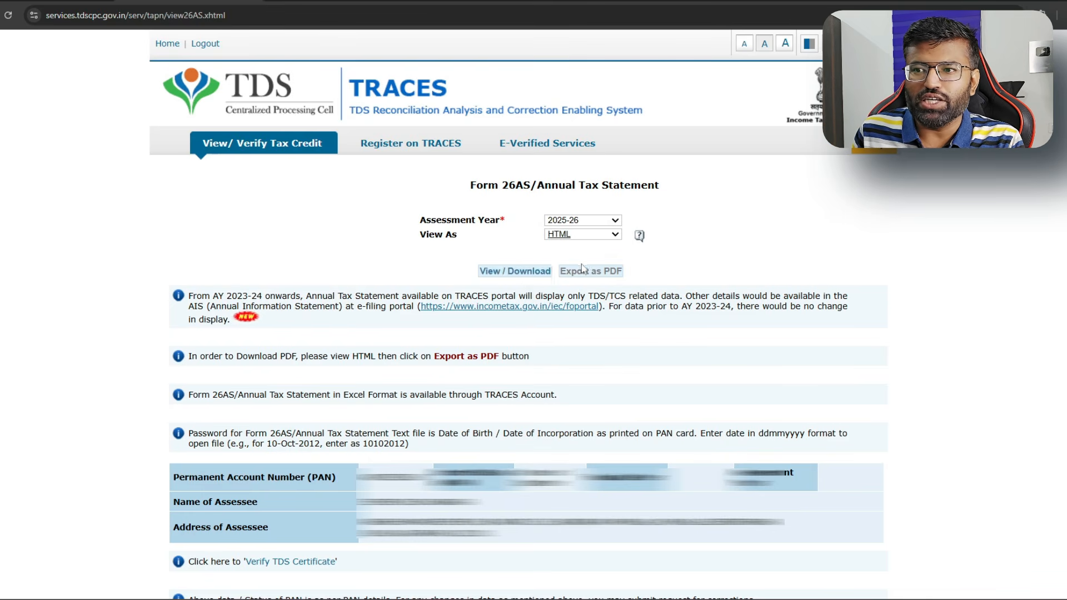
click(510, 273)
Step: Examine the deductor, amount and tax deducted entries in Part I and Part II (15G/15H) of Form 26AS
scroll(510, 274, down, 1)
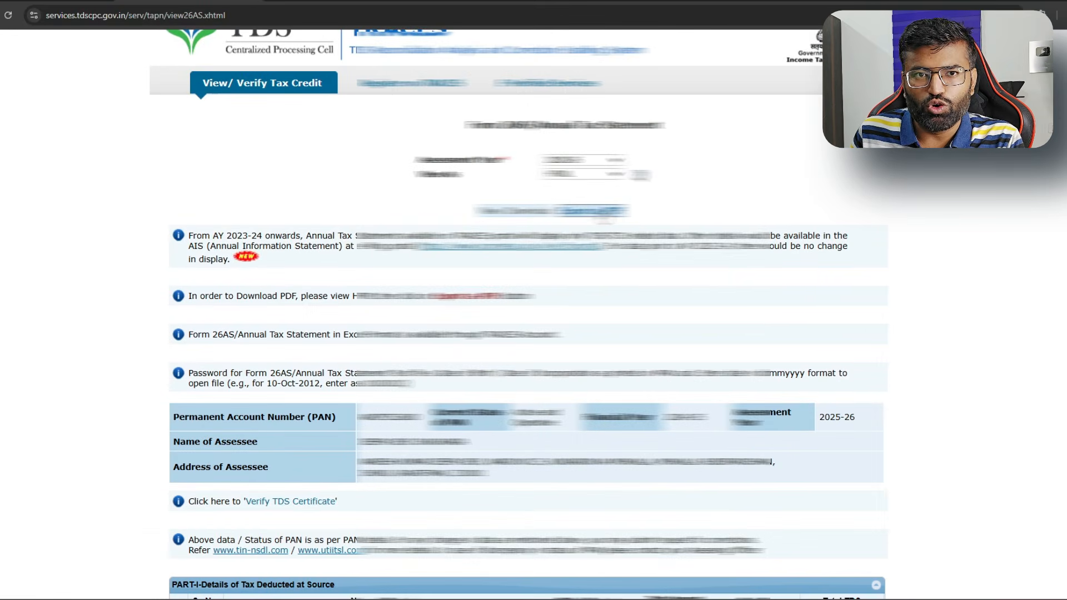
scroll(604, 215, down, 8)
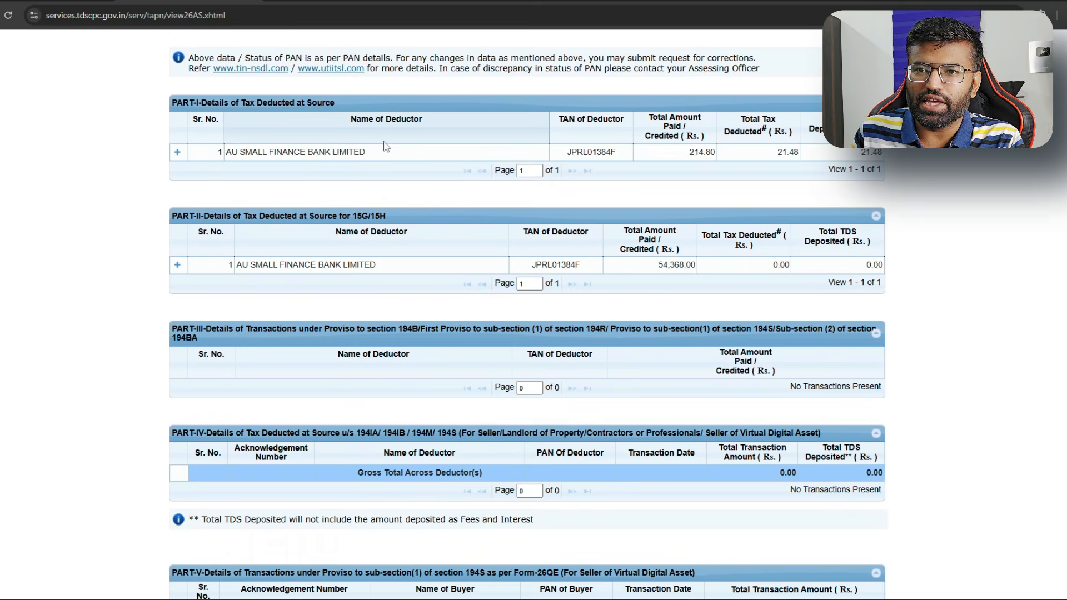
drag(225, 152, 385, 154)
click(667, 186)
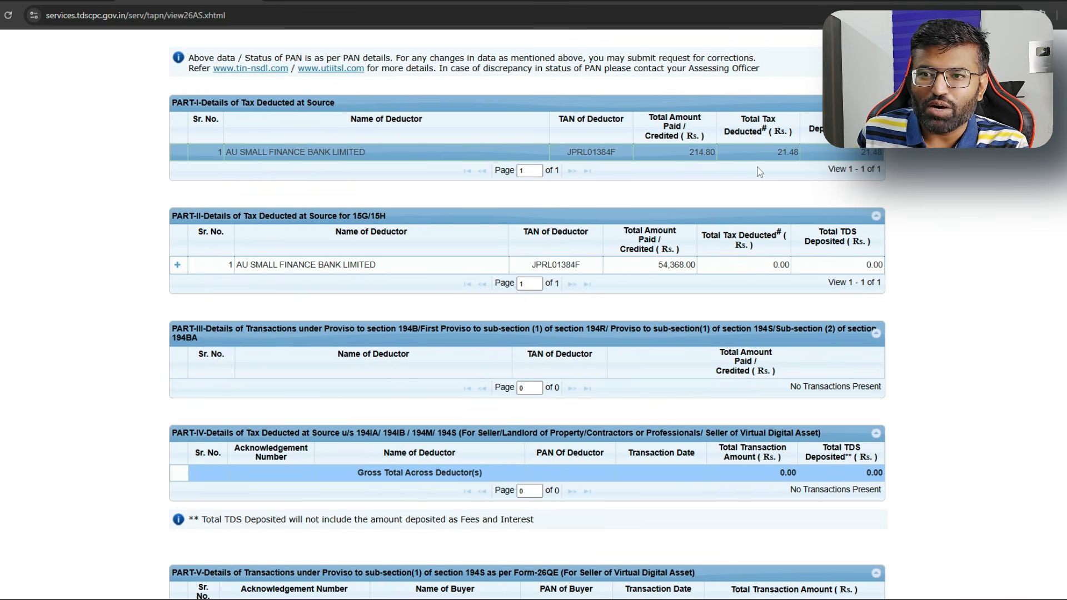
drag(397, 217, 168, 217)
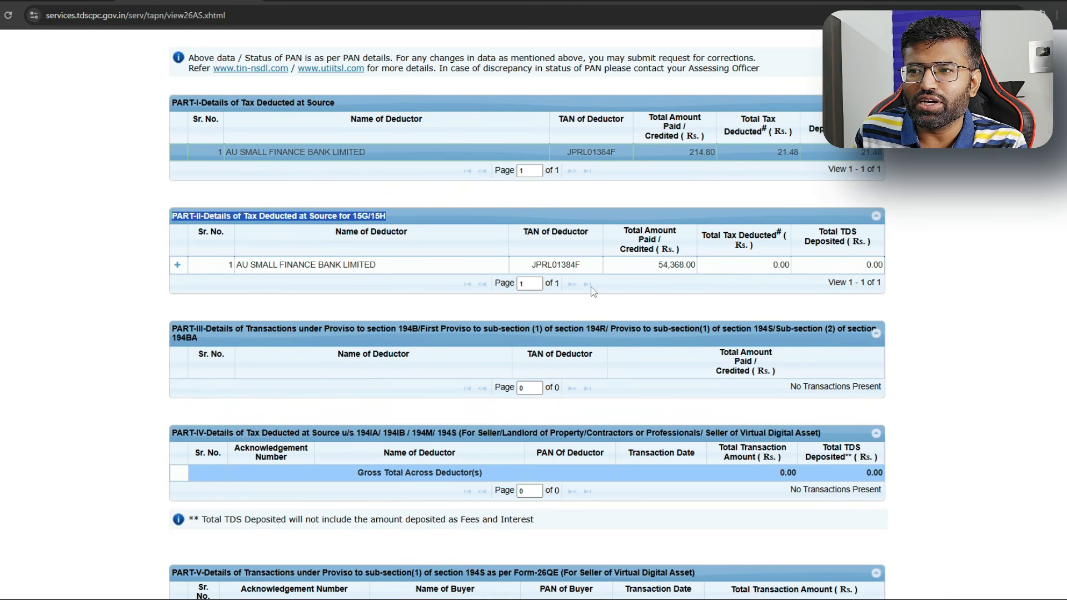
click(775, 266)
double_click(775, 265)
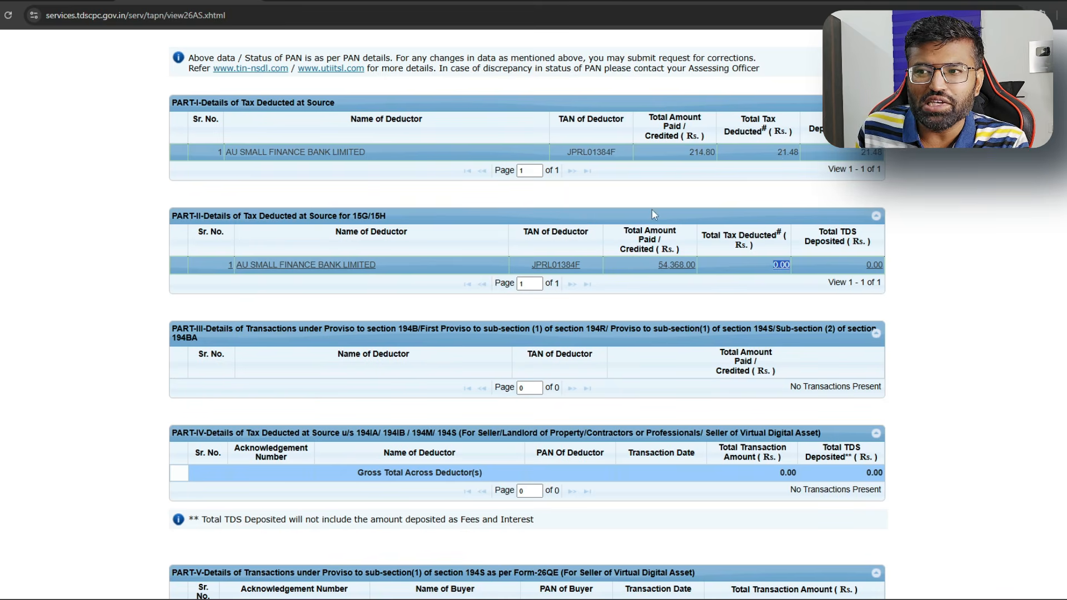
drag(393, 220, 244, 217)
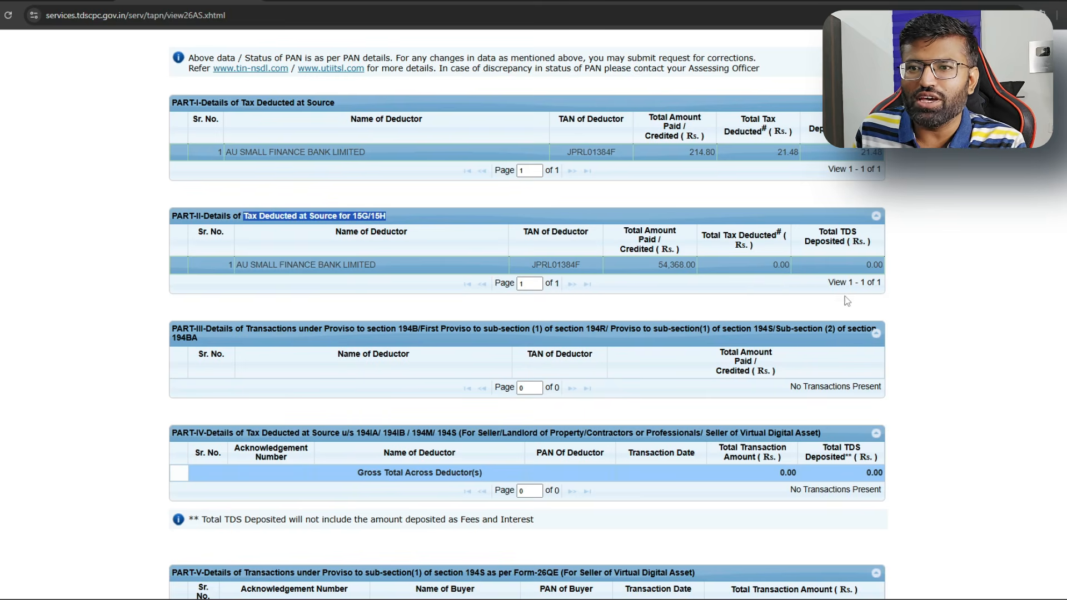
drag(777, 162, 805, 161)
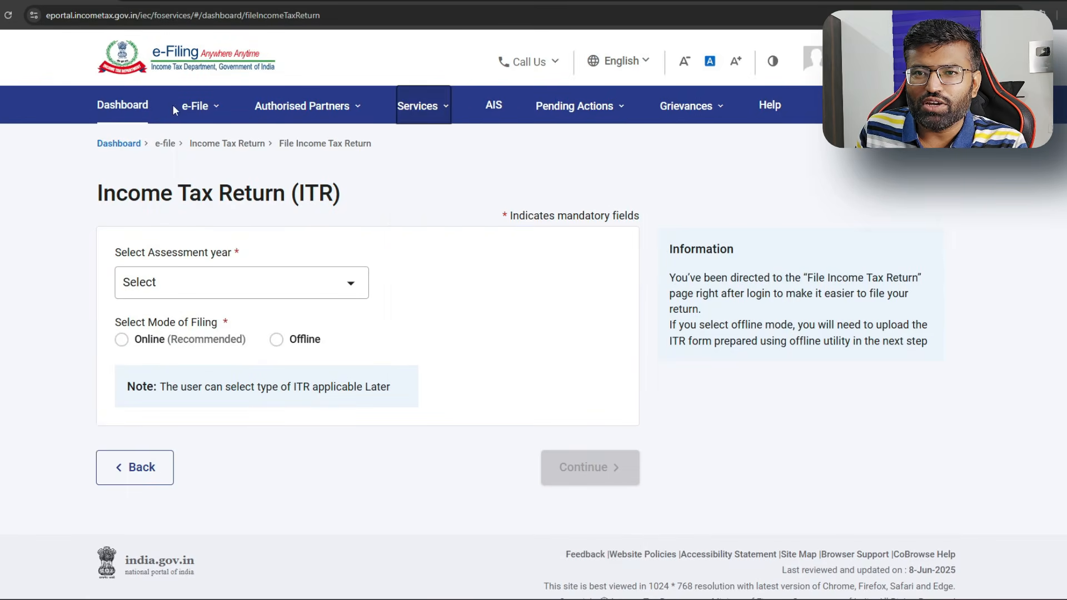
Step: Open the Taxpayer Information Summary in the Compliance Portal's AIS section and review its income categories, including interest from savings bank
click(191, 105)
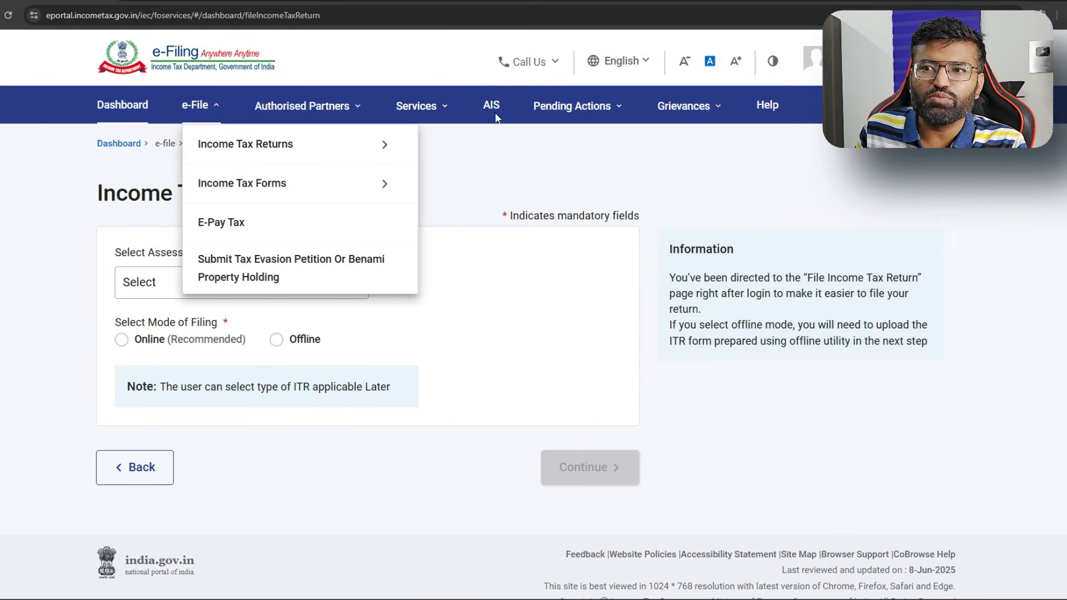
click(505, 206)
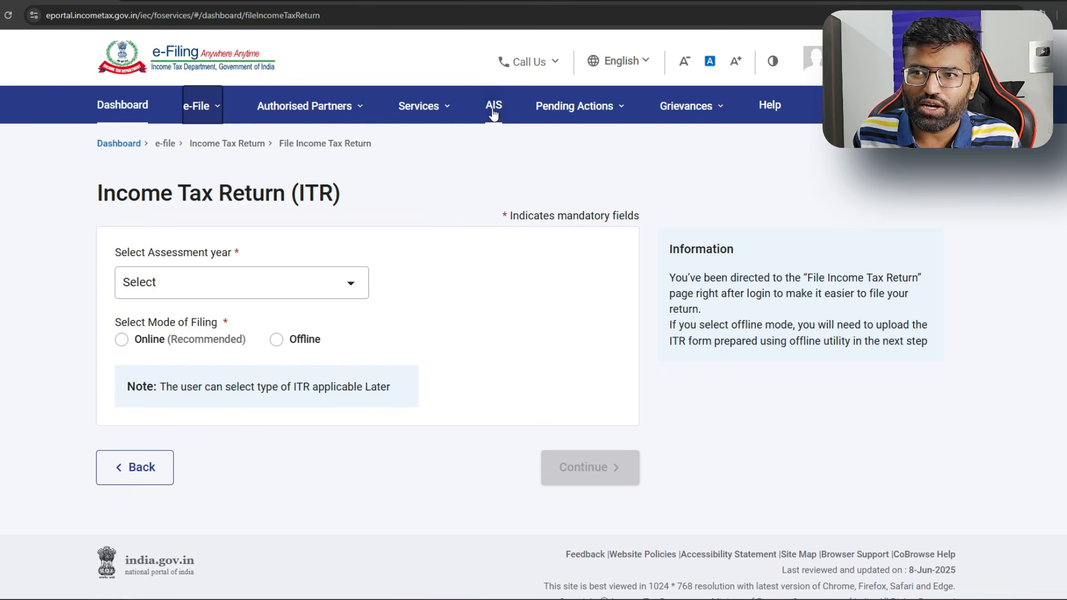
click(493, 111)
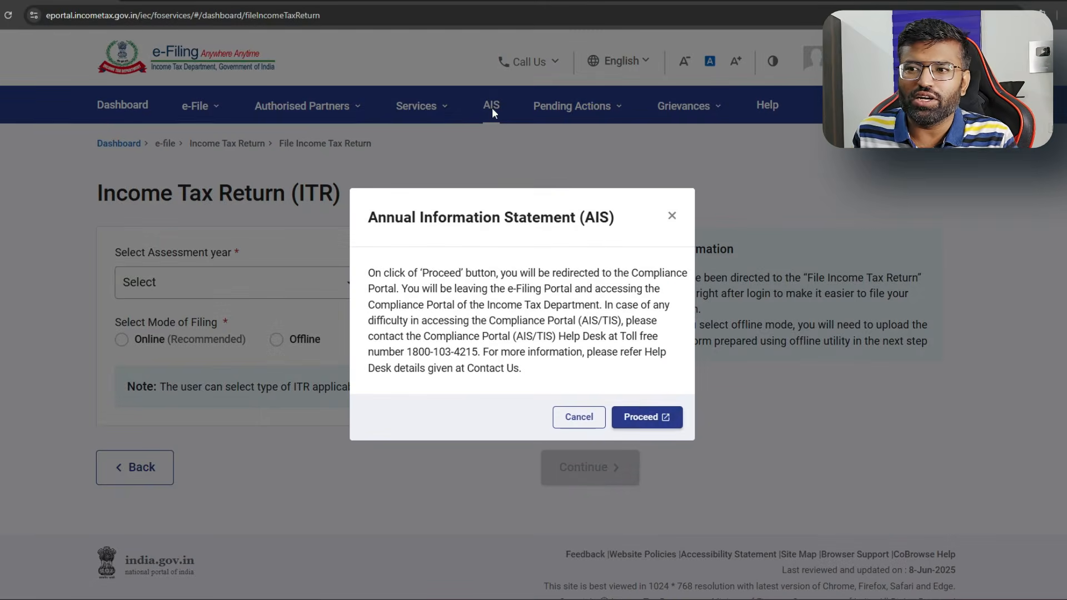
click(654, 424)
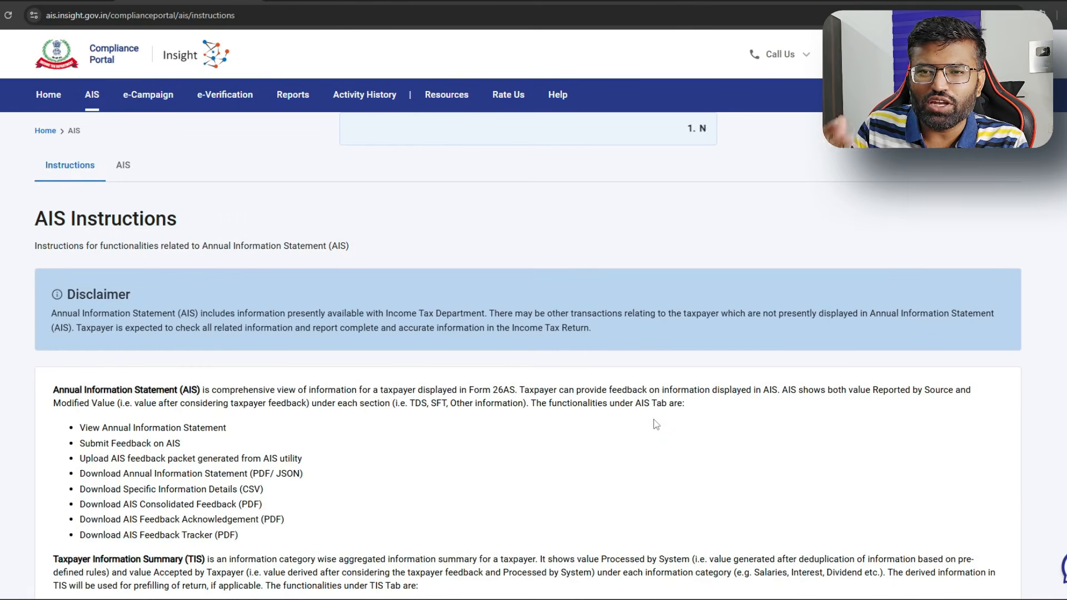
click(124, 167)
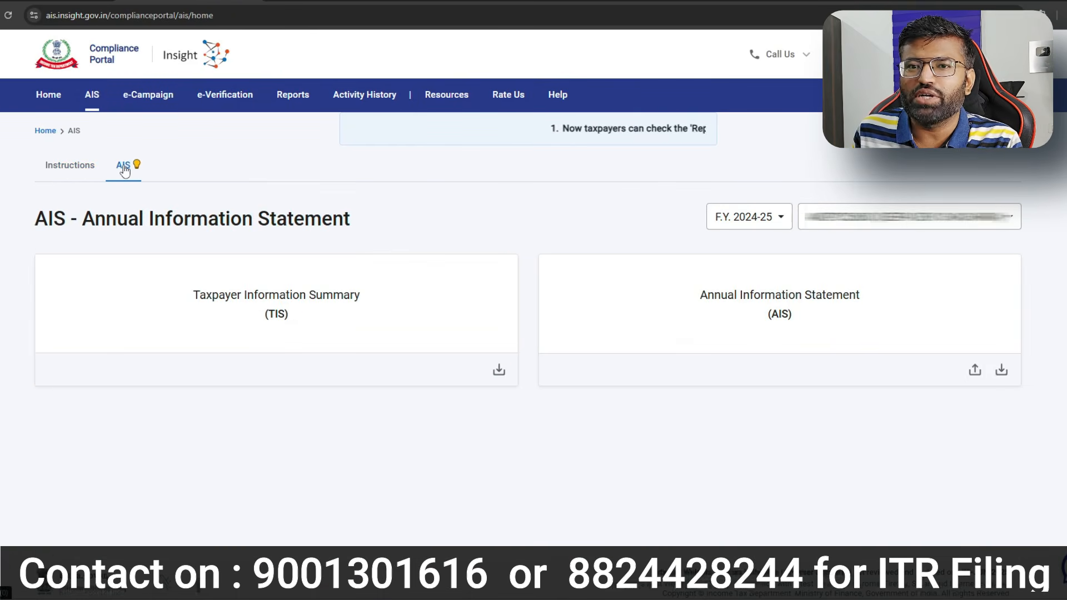
click(380, 304)
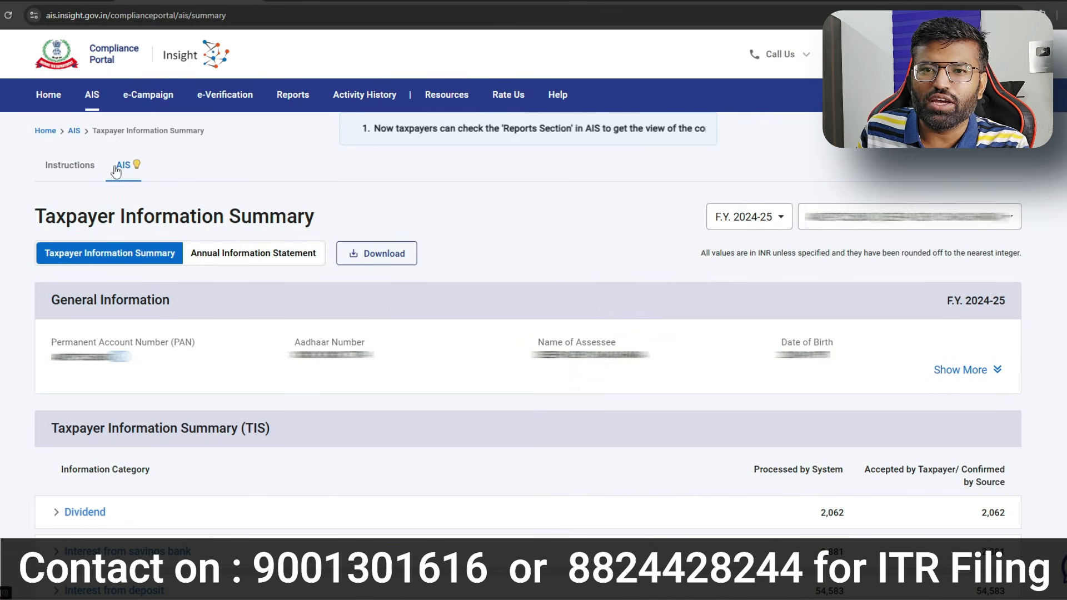
scroll(295, 244, down, 3)
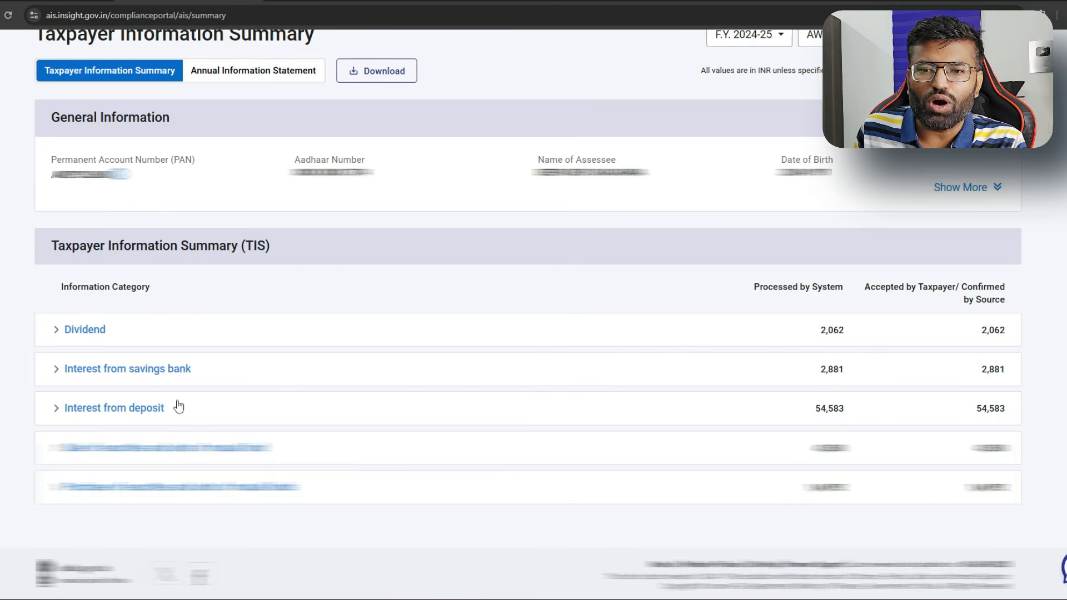
drag(195, 367, 66, 369)
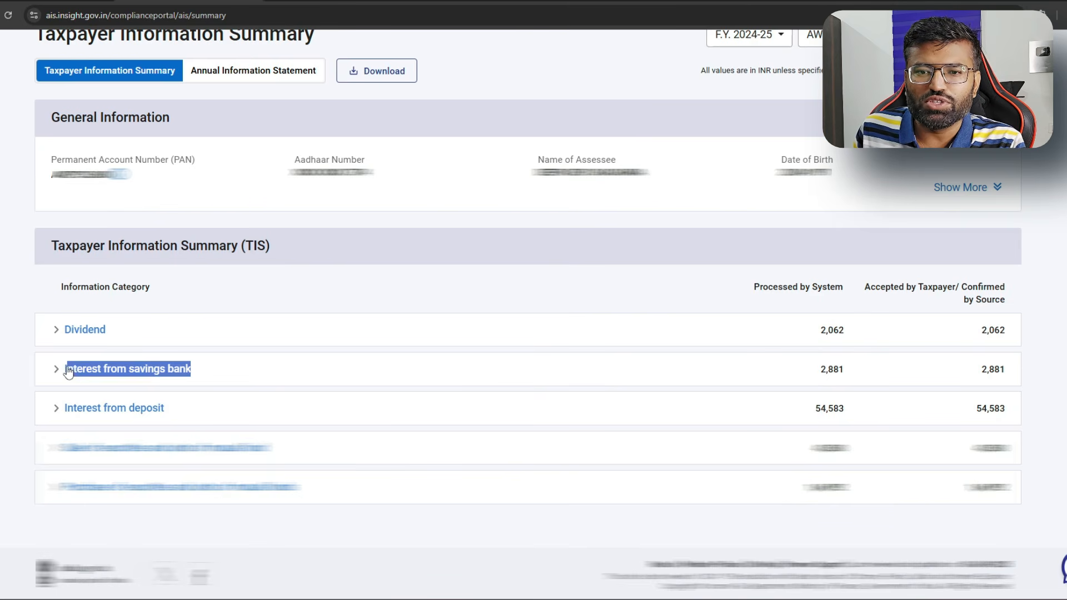
click(64, 379)
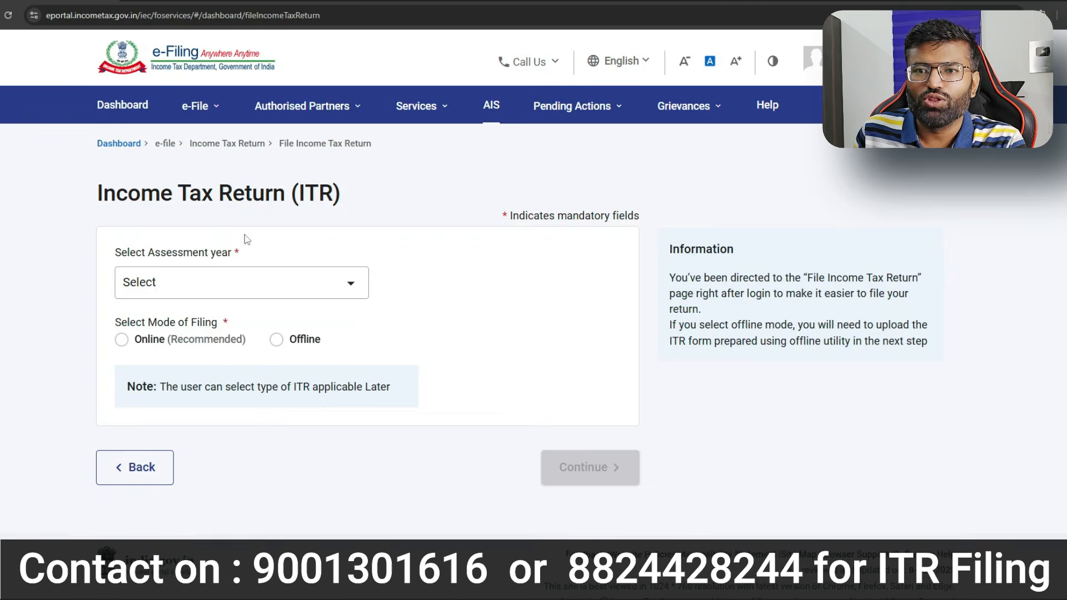
Step: Set the income tax return to assessment year 2025-26 (Current A.Y.) with the Online filing mode and continue
click(302, 106)
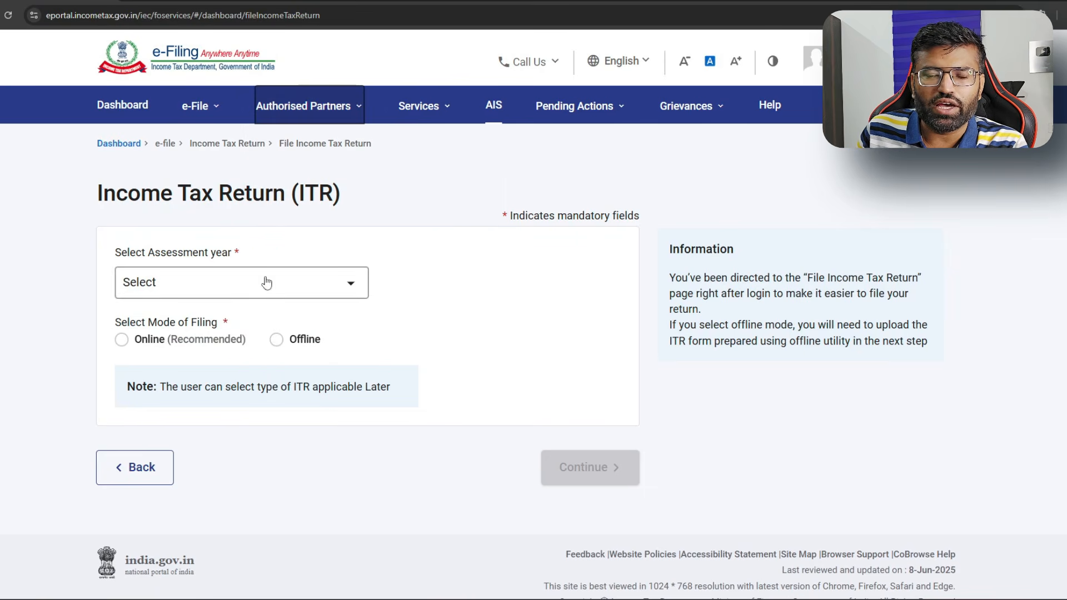
mouse_move(200, 107)
mouse_move(211, 141)
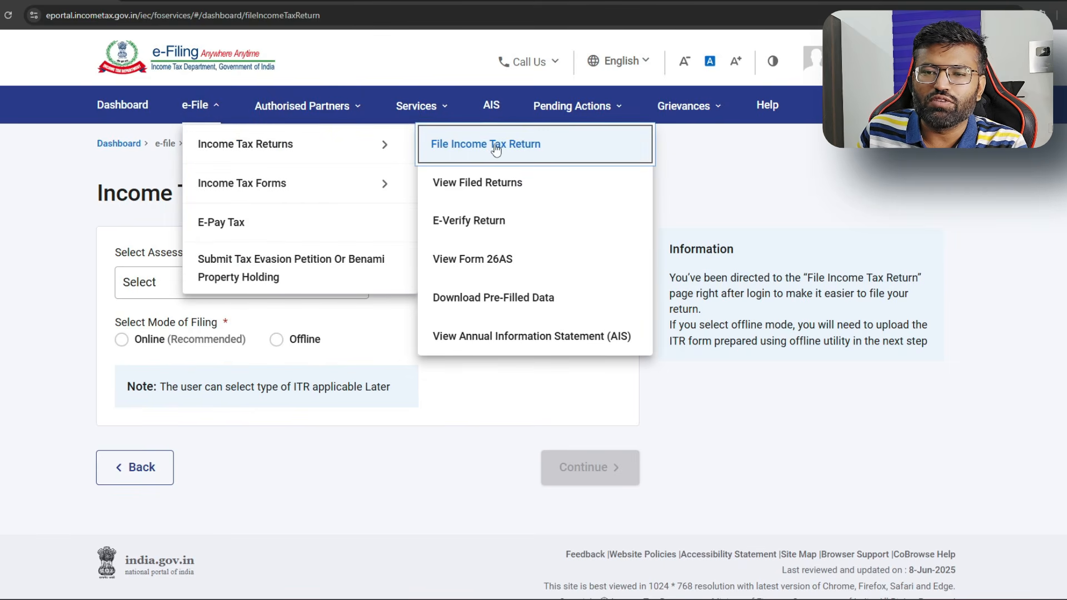
click(165, 284)
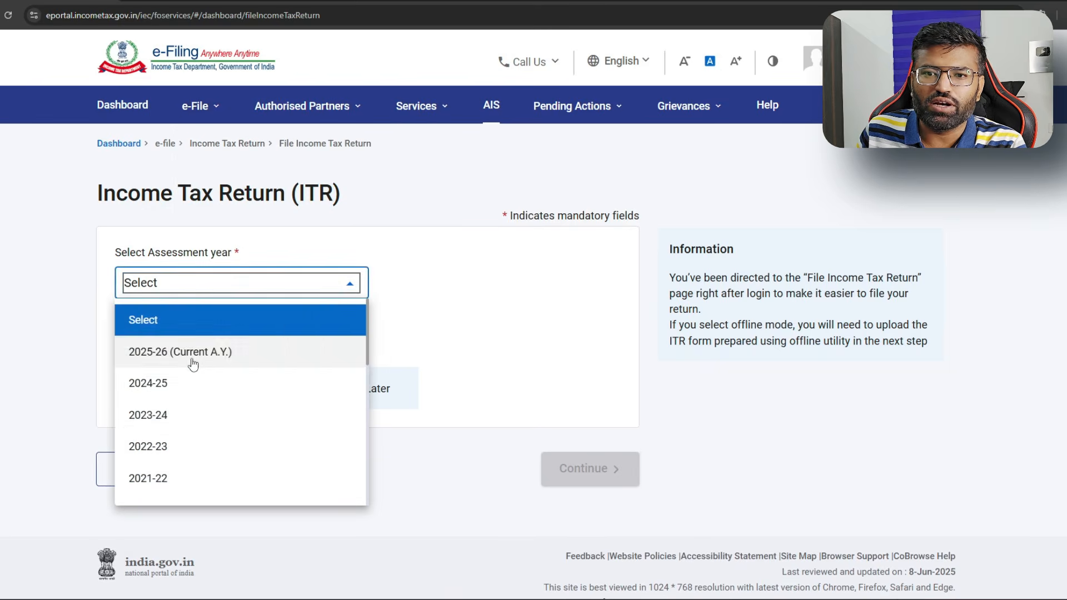
click(191, 362)
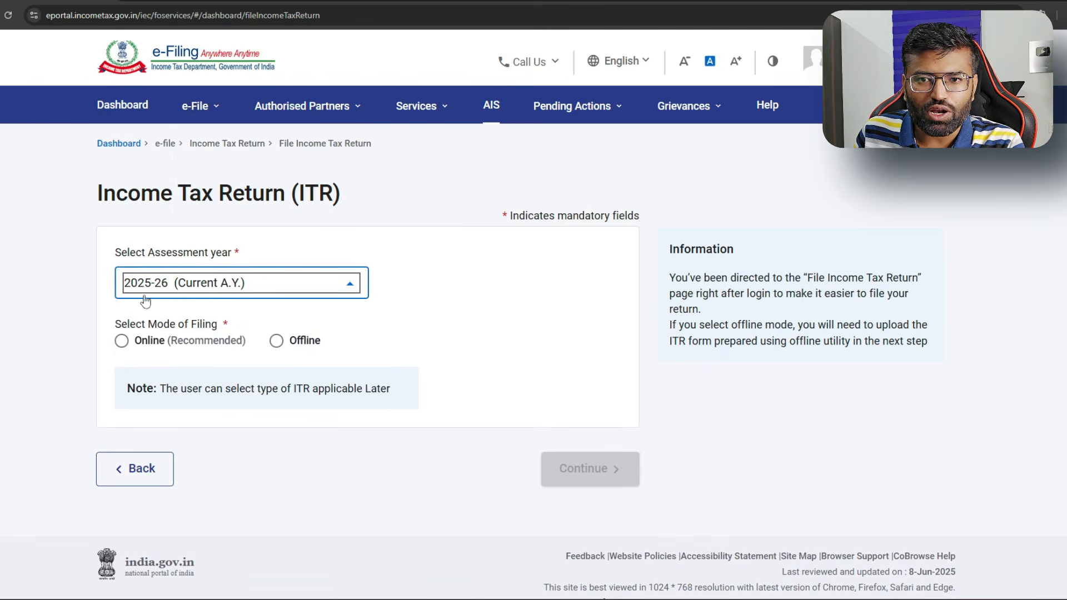
click(122, 341)
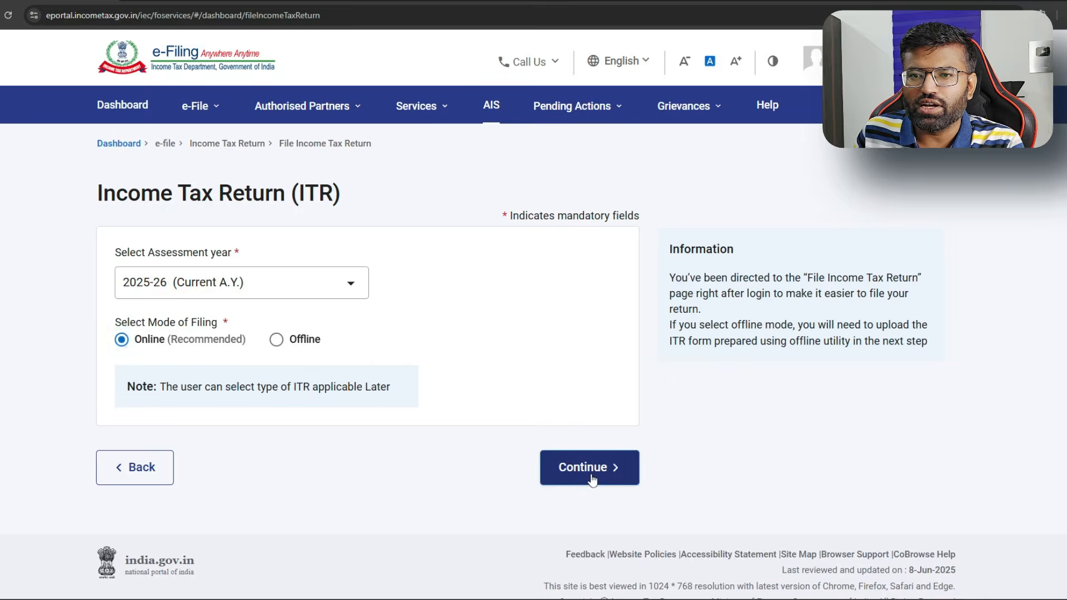
click(589, 467)
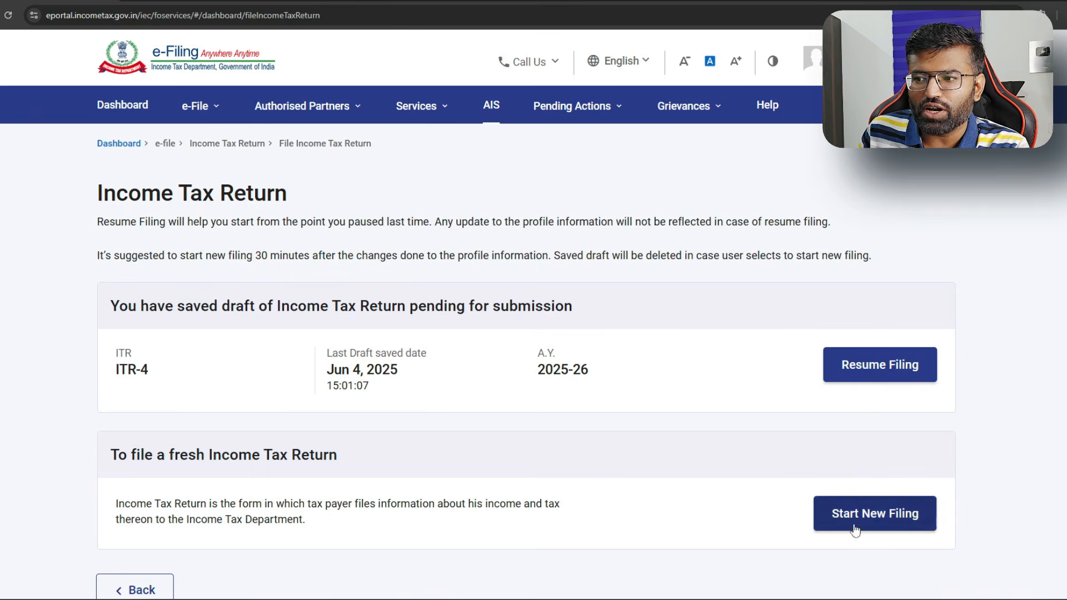
Step: Start a new filing instead of resuming the saved draft and proceed with the Individual status
click(898, 514)
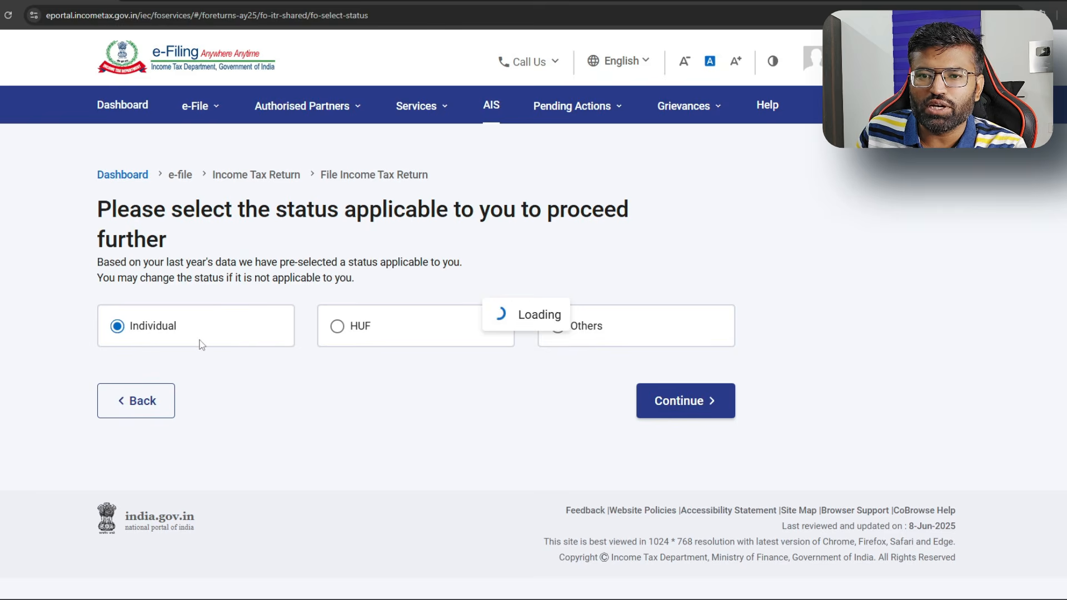
click(692, 402)
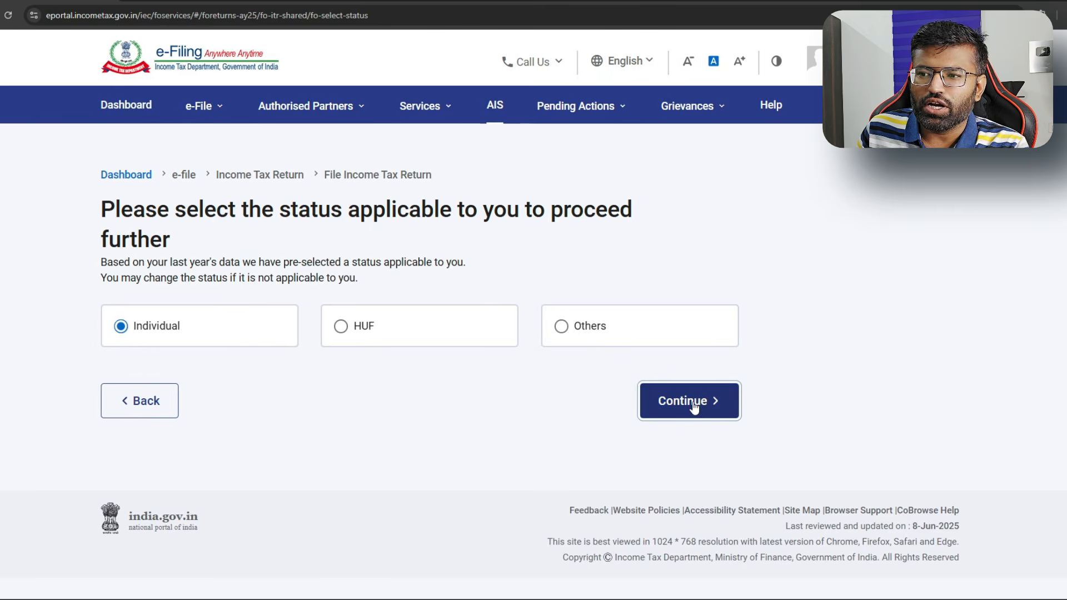
Step: Select ITR-1 as the return form, proceed with it and get started on the return
click(206, 325)
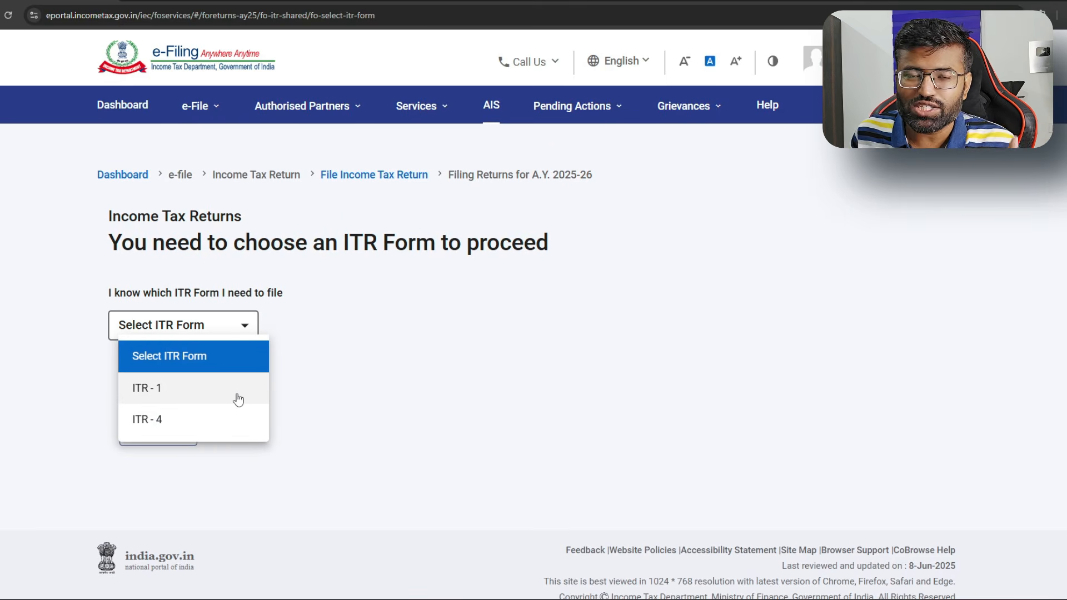
click(170, 401)
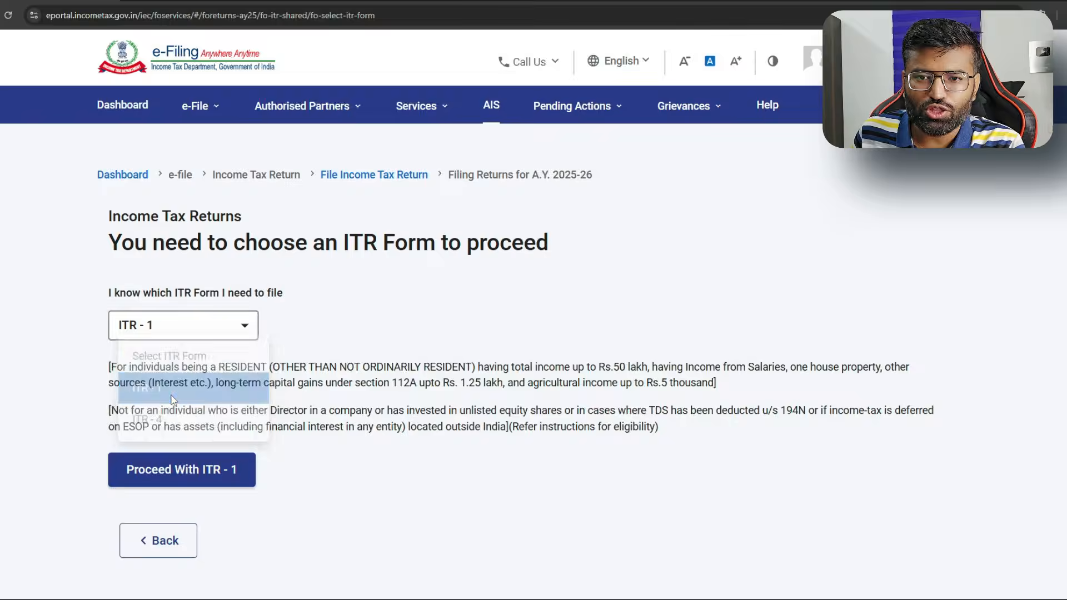
click(224, 470)
click(524, 427)
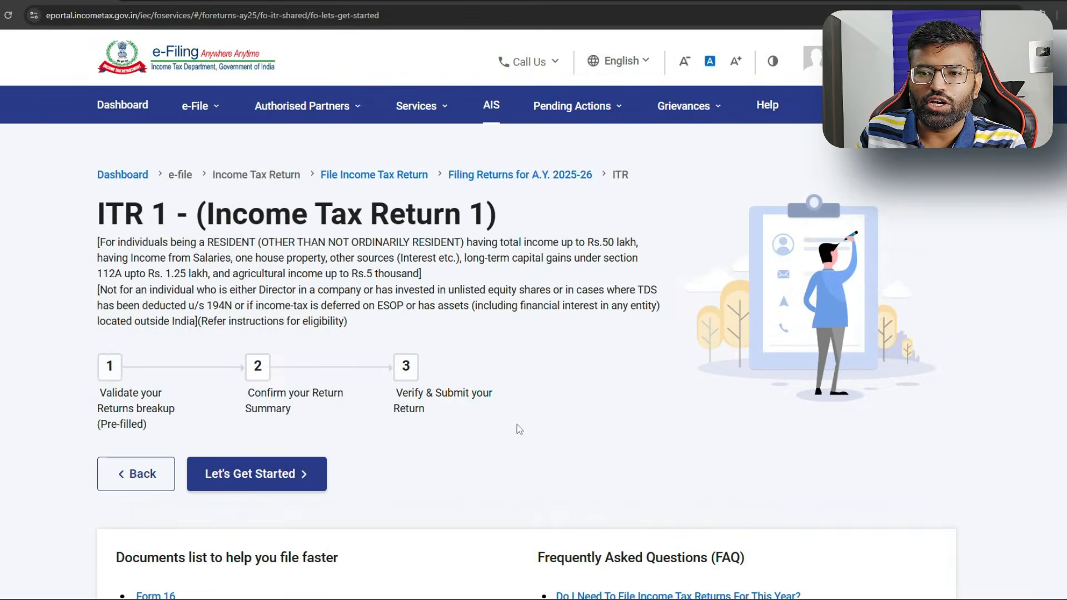
scroll(360, 437, down, 2)
click(294, 381)
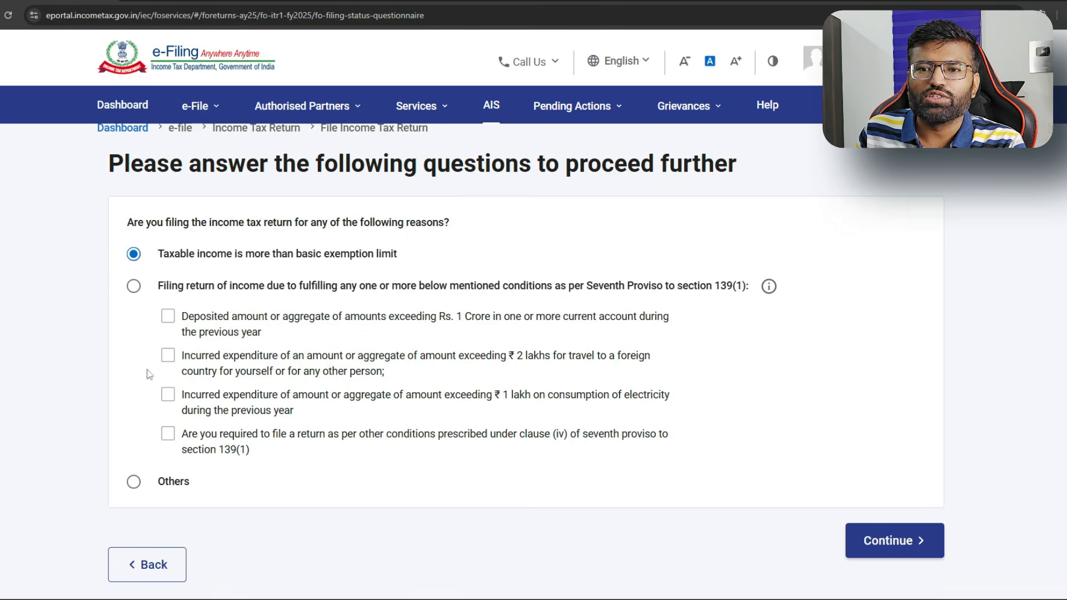
Step: Give Others as the reason for filing the return, continue, and acknowledge the pre-filled data notice
click(134, 482)
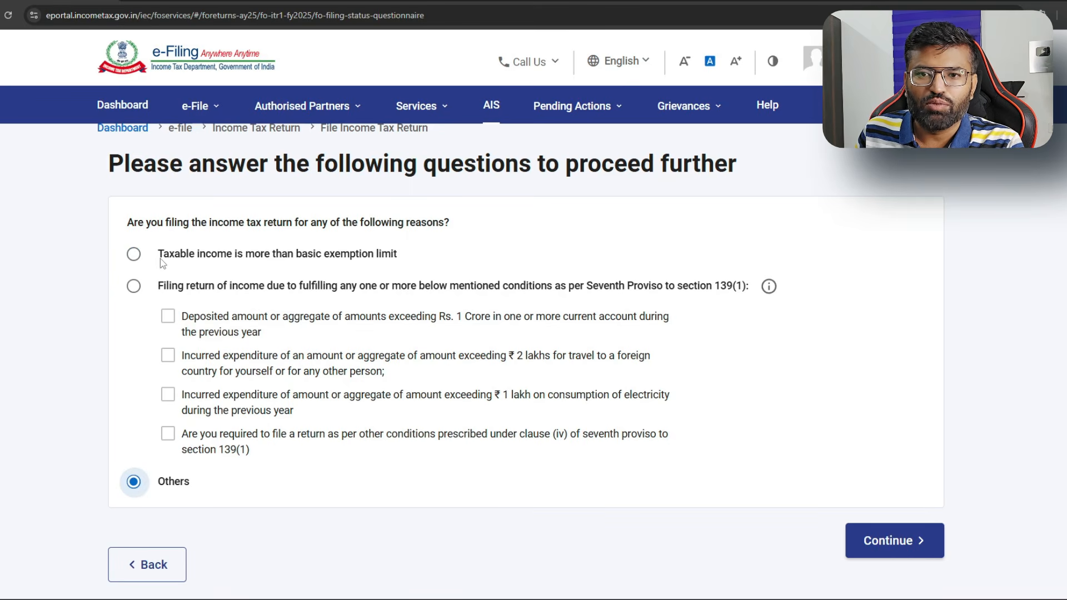
drag(137, 259, 408, 263)
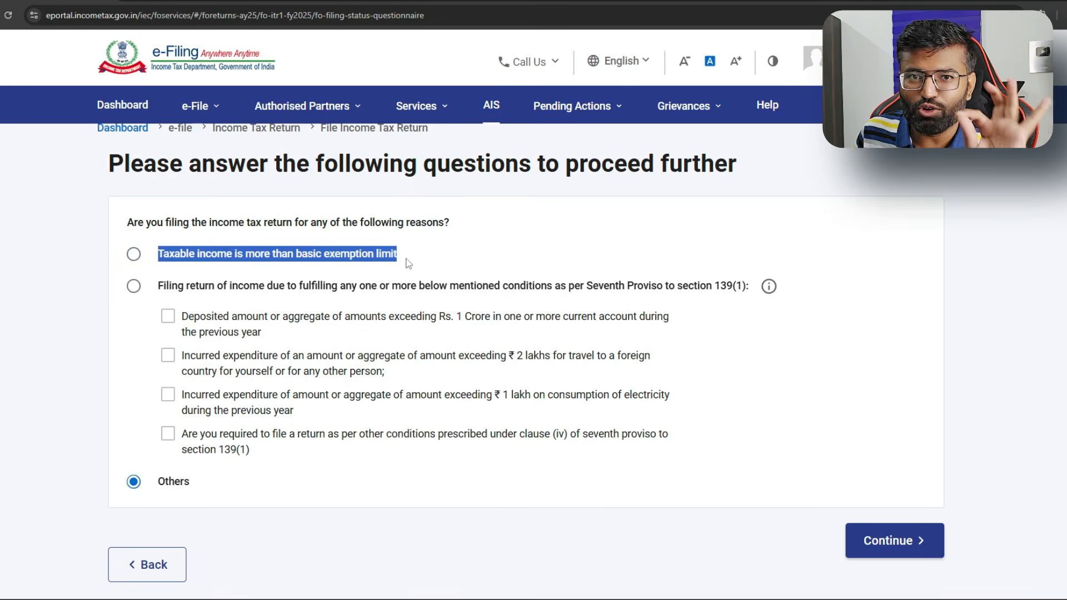
click(325, 272)
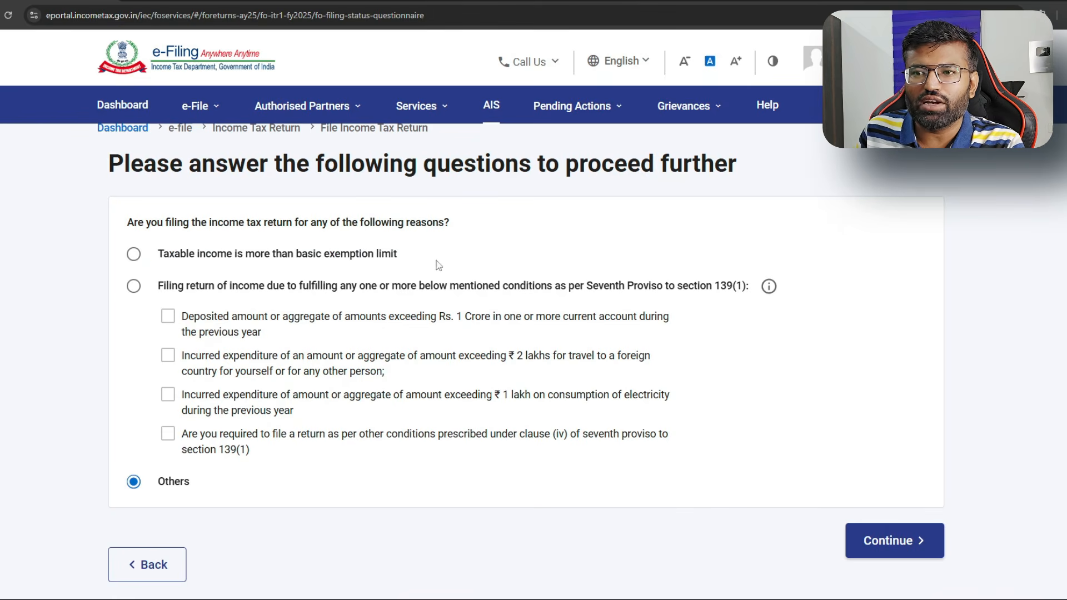
click(914, 542)
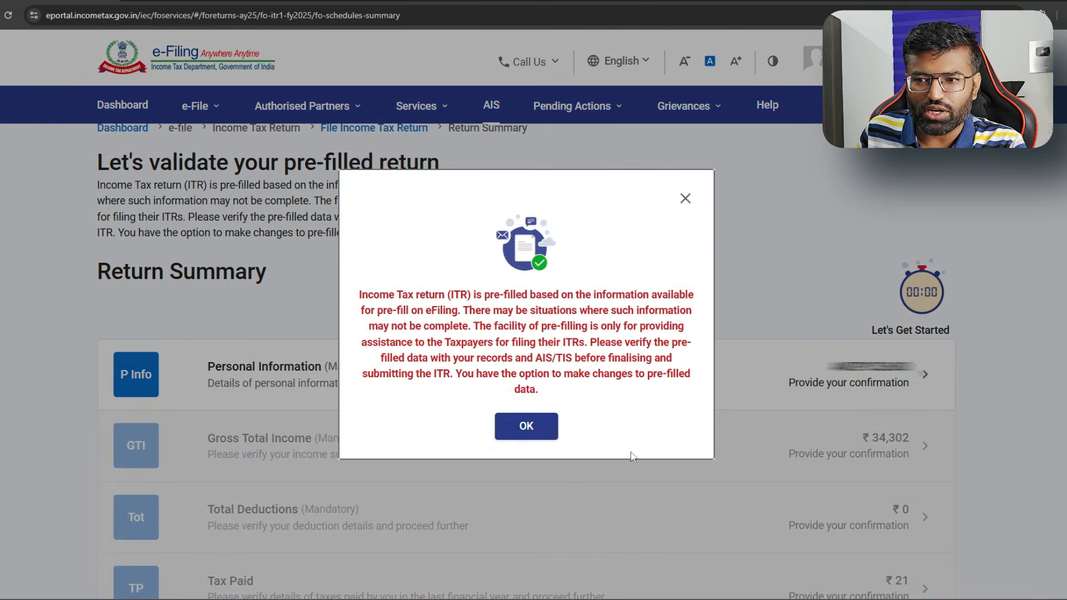
click(536, 442)
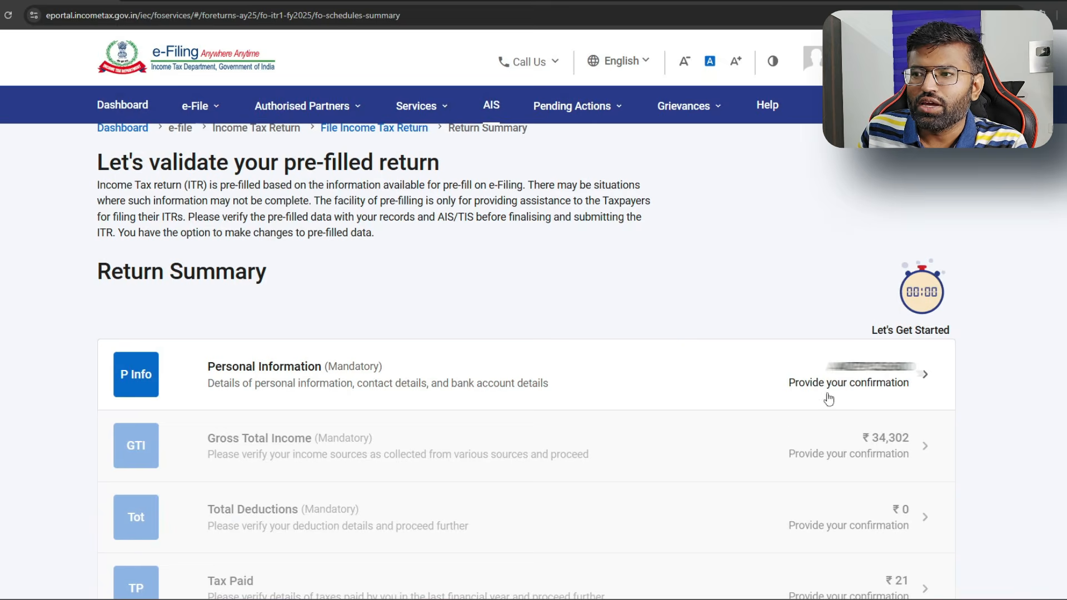
Step: Open the Personal Information schedule, review the Nature of Employment choices and keep Others selected
click(912, 375)
scroll(534, 300, down, 10)
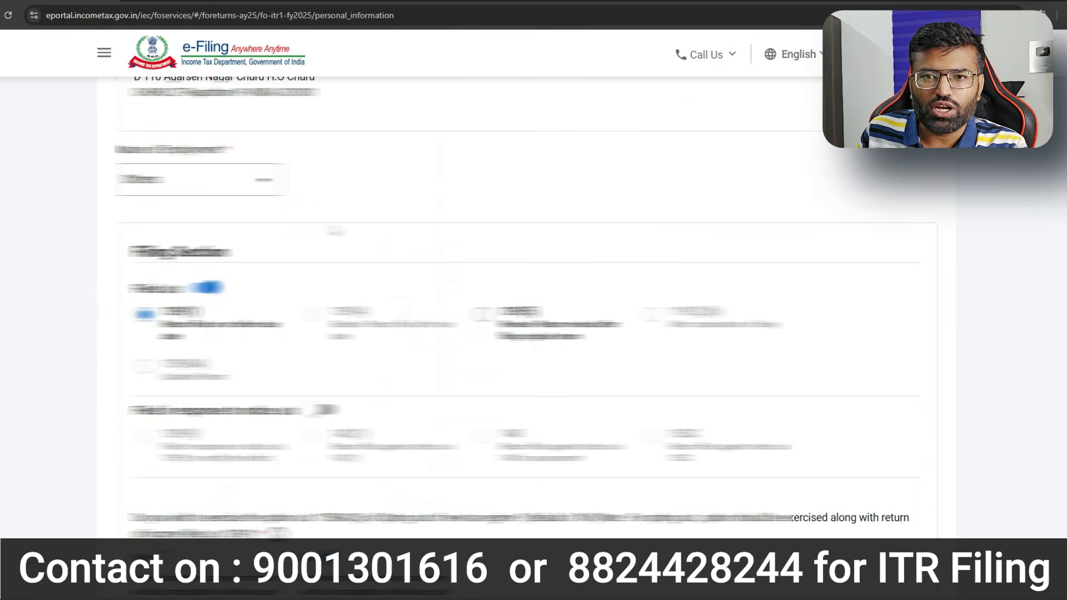
scroll(201, 202, down, 2)
scroll(203, 203, up, 2)
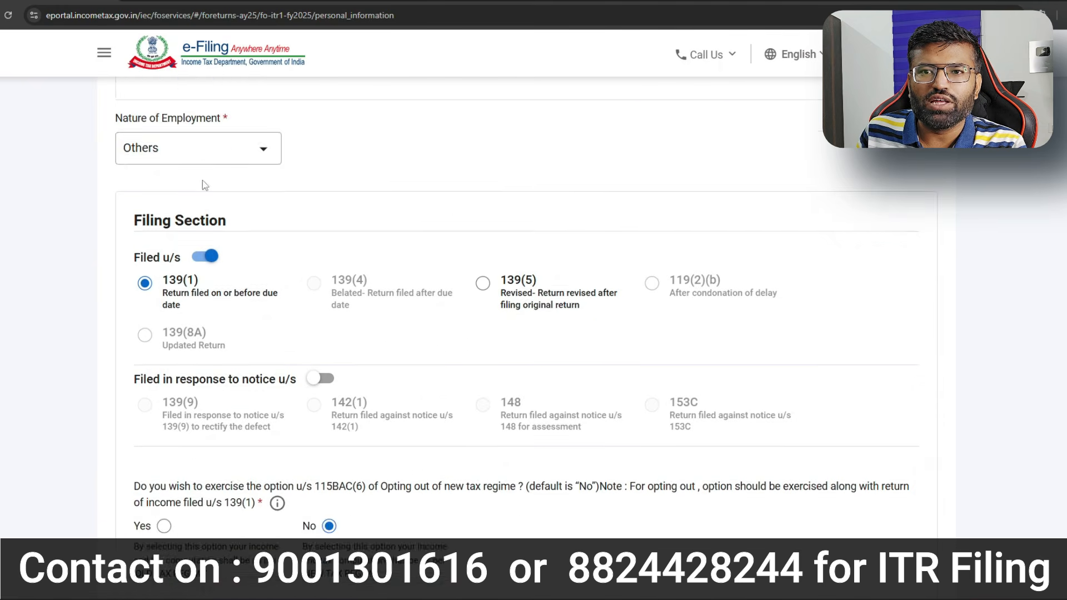
scroll(192, 184, down, 1)
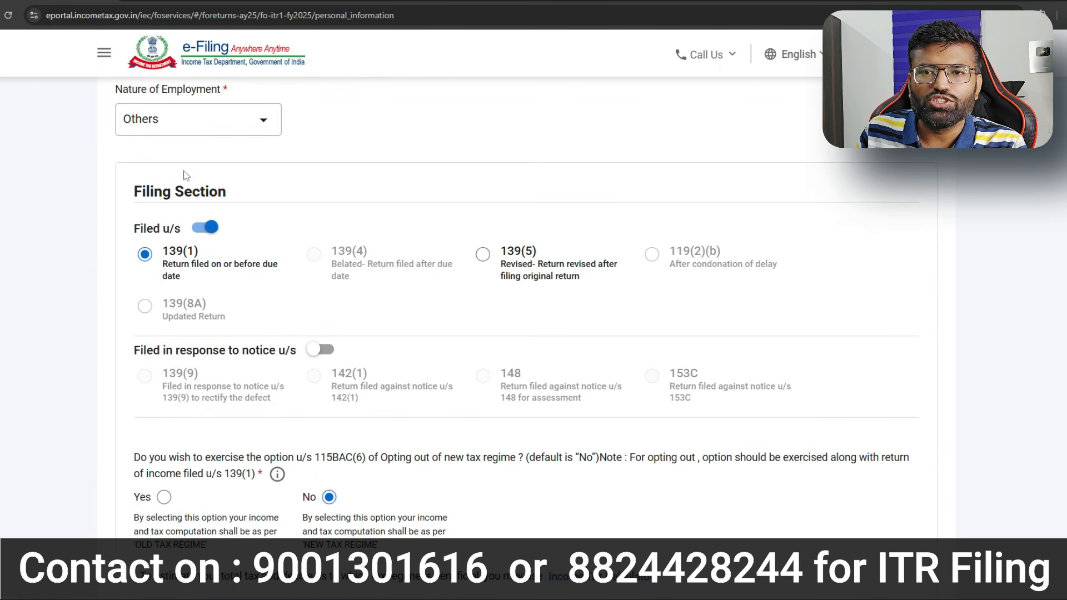
click(261, 120)
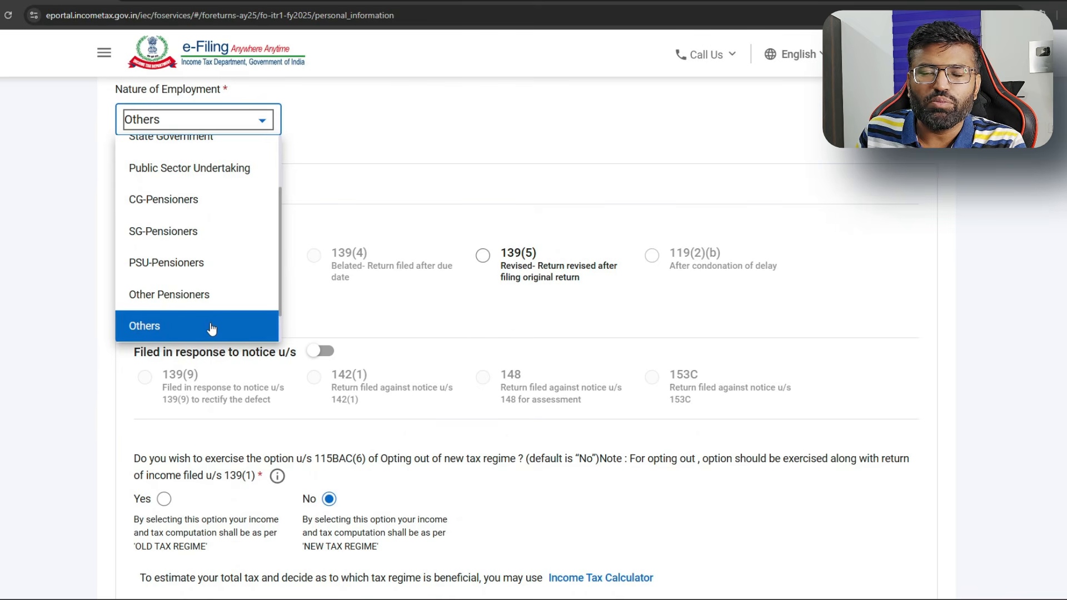
scroll(207, 308, up, 2)
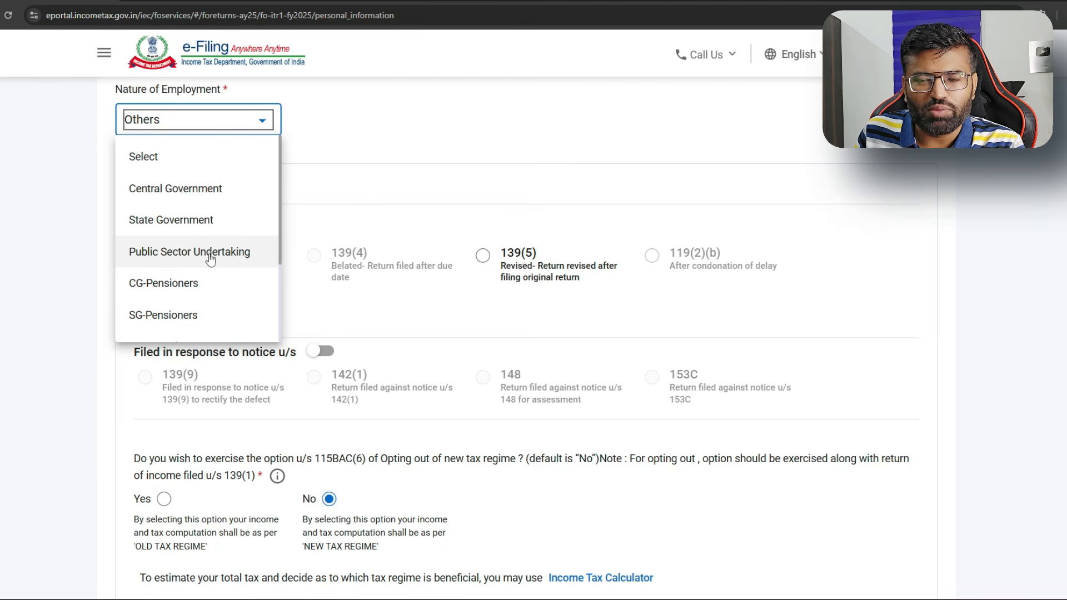
scroll(210, 258, down, 1)
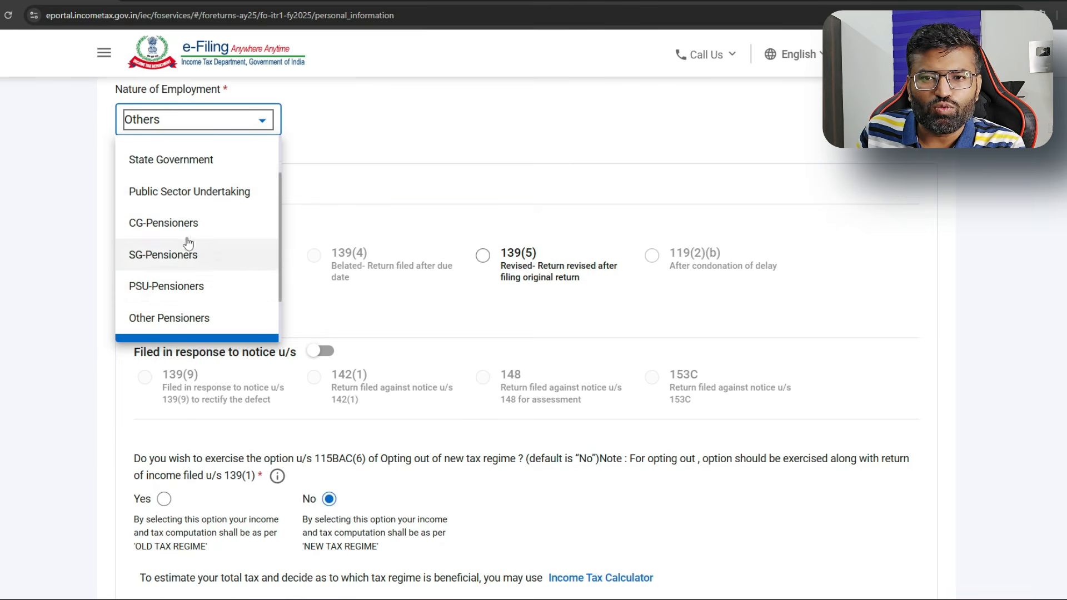
scroll(214, 240, down, 1)
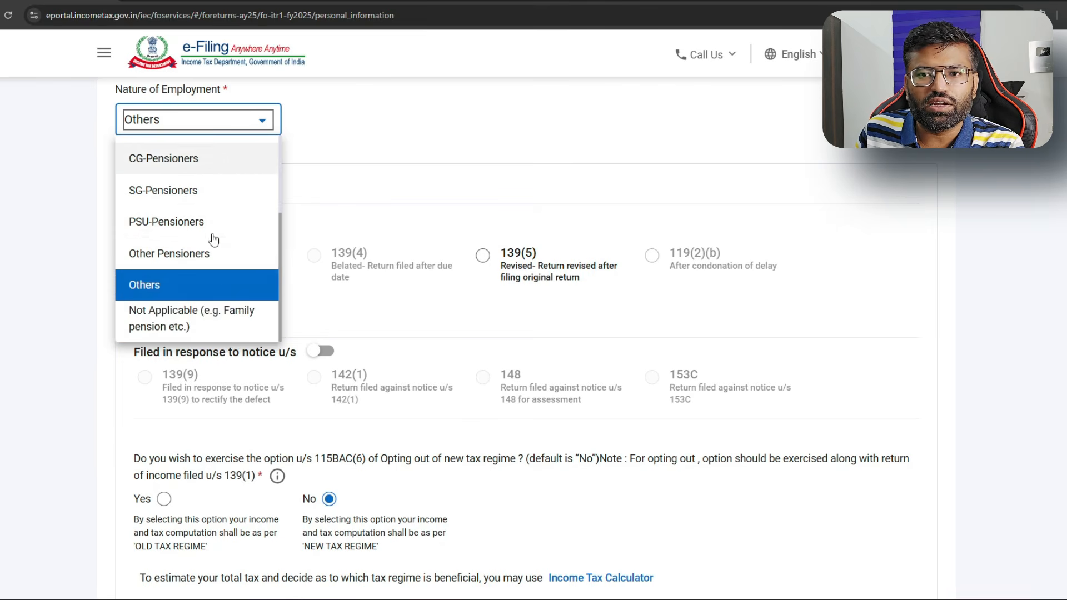
click(214, 290)
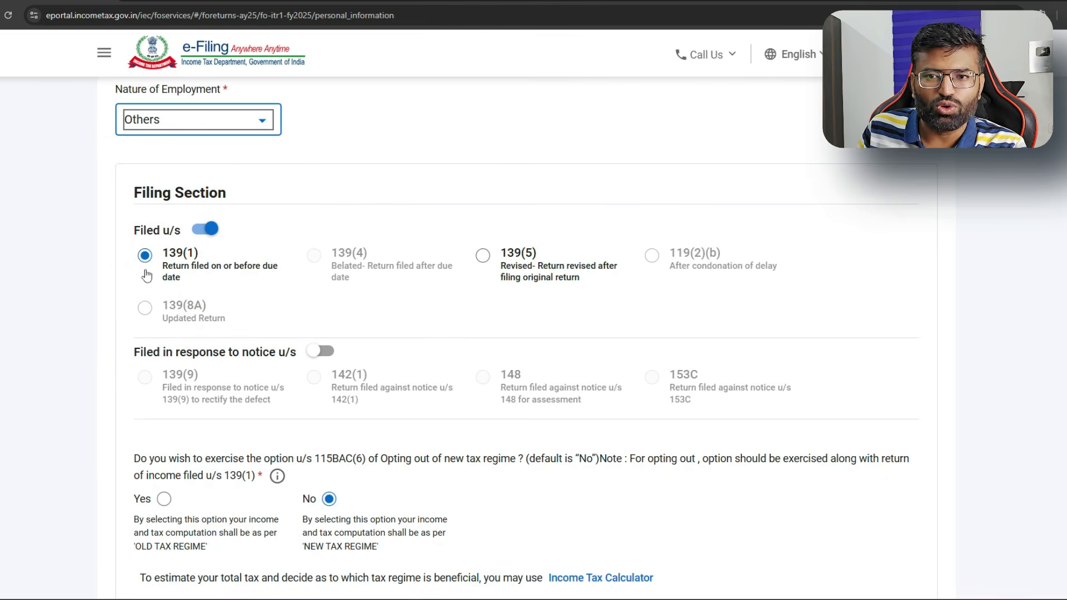
Step: Review the new tax regime opt-out question and bank details section with the opt-out left at No, and confirm the Personal Information schedule
scroll(243, 269, down, 3)
scroll(161, 292, down, 2)
drag(134, 158, 518, 166)
click(526, 163)
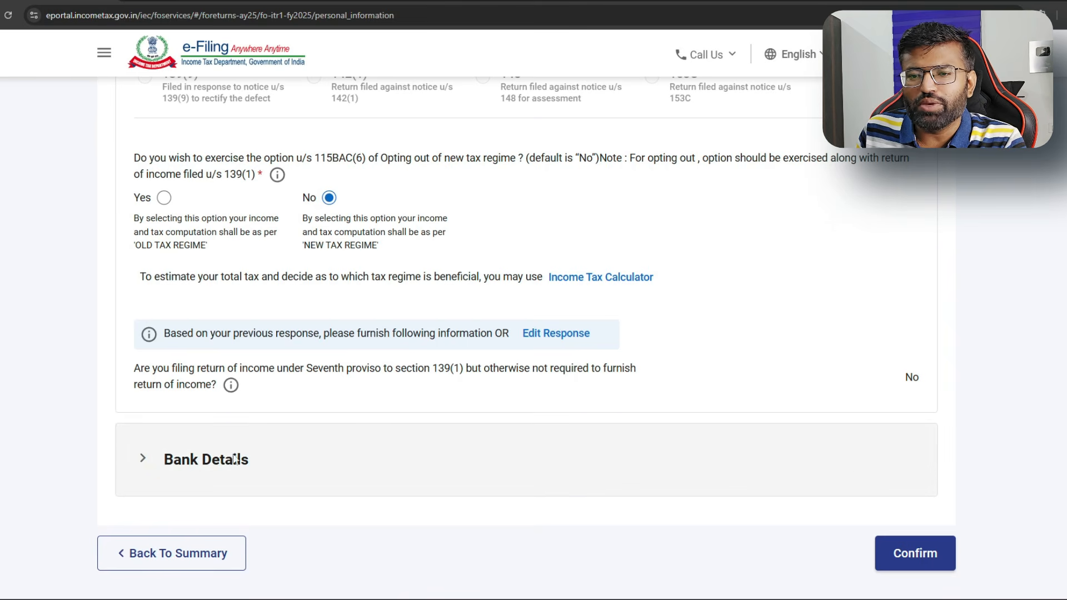
click(914, 554)
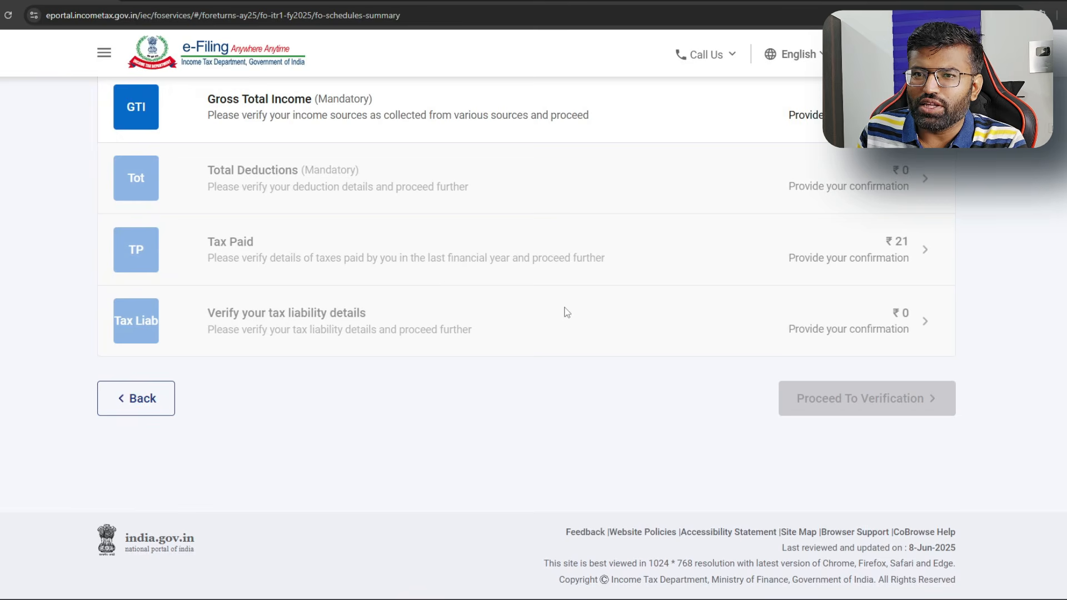
Step: Open the Gross Total Income schedule and expand section B3, Income from Other Sources
scroll(565, 311, up, 2)
scroll(499, 250, down, 2)
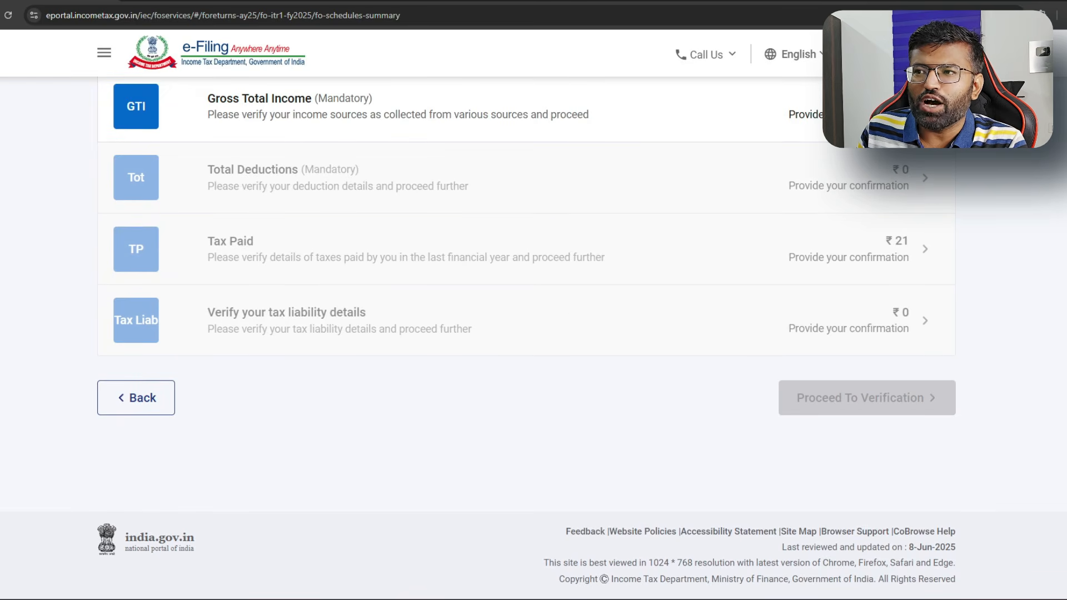
click(805, 114)
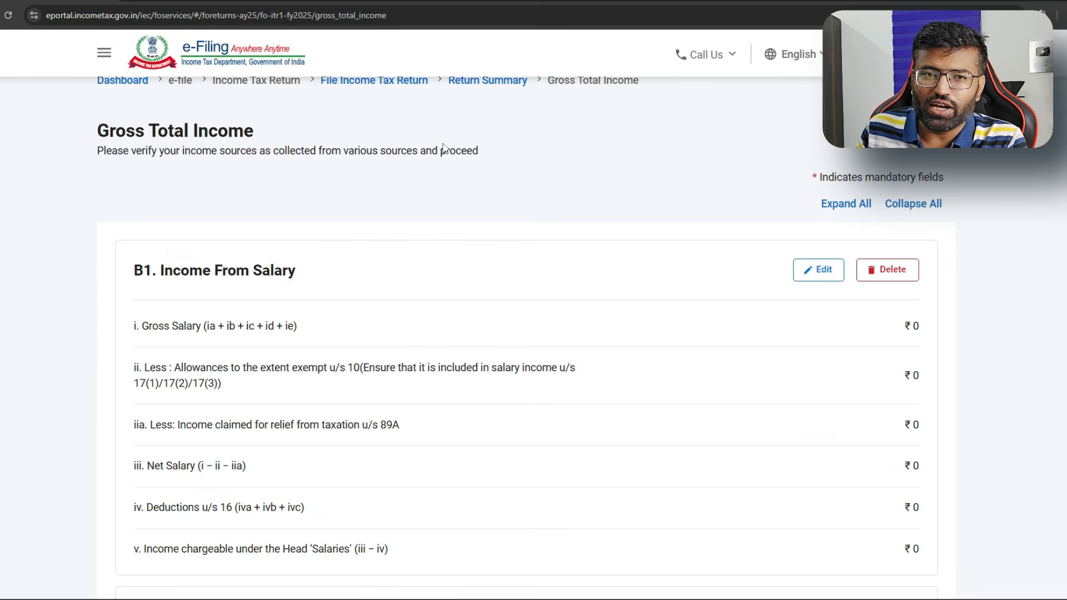
scroll(442, 148, down, 3)
scroll(439, 151, down, 12)
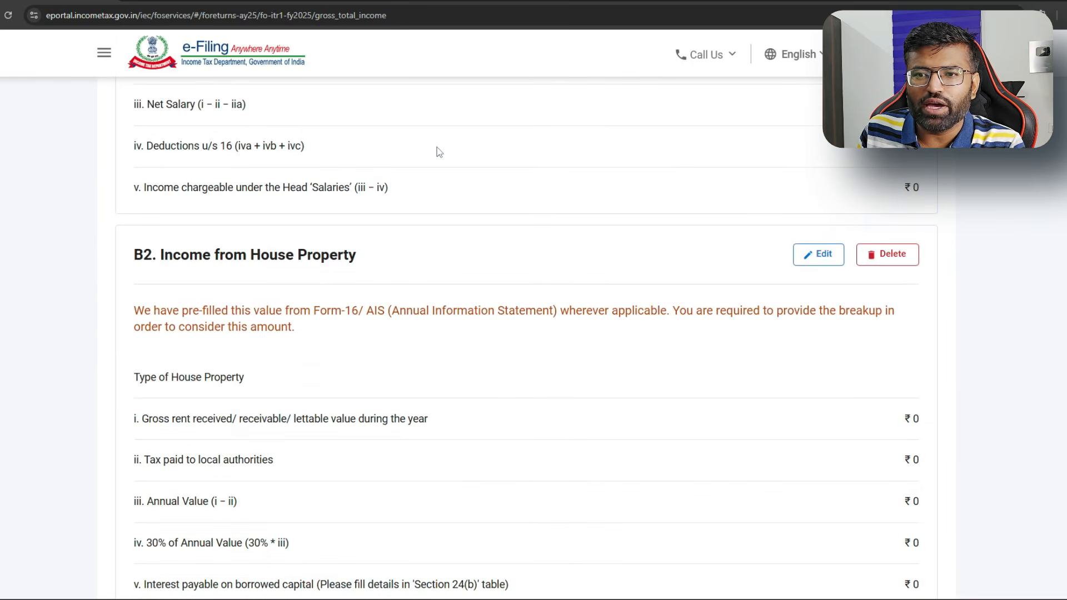
click(148, 280)
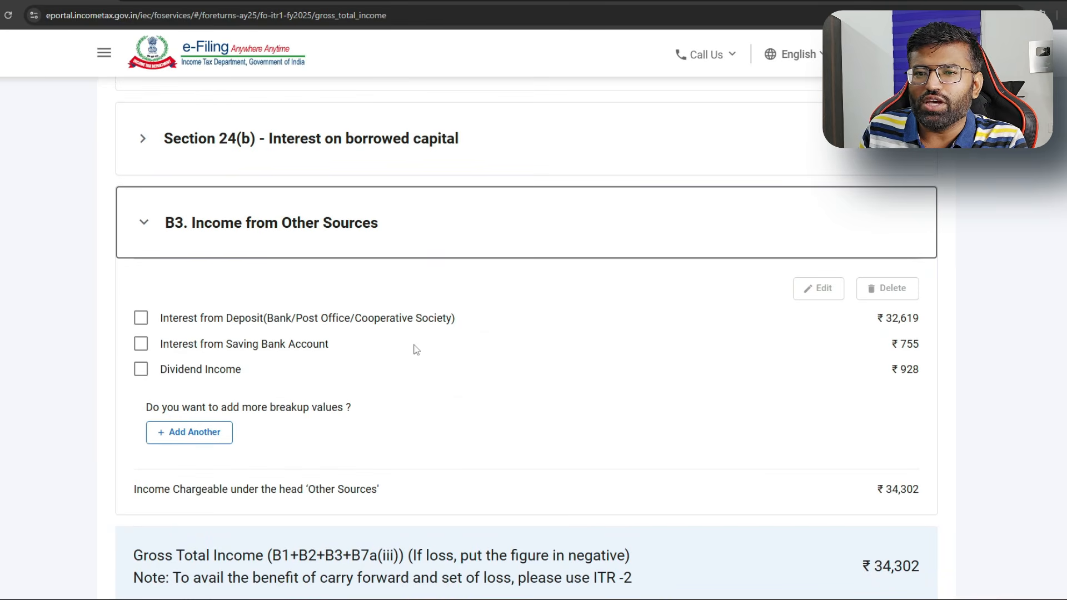
Step: Check the deposit interest in the Taxpayer Information Summary, set Interest from Deposit to 54583 in the return and save it
drag(226, 318, 259, 321)
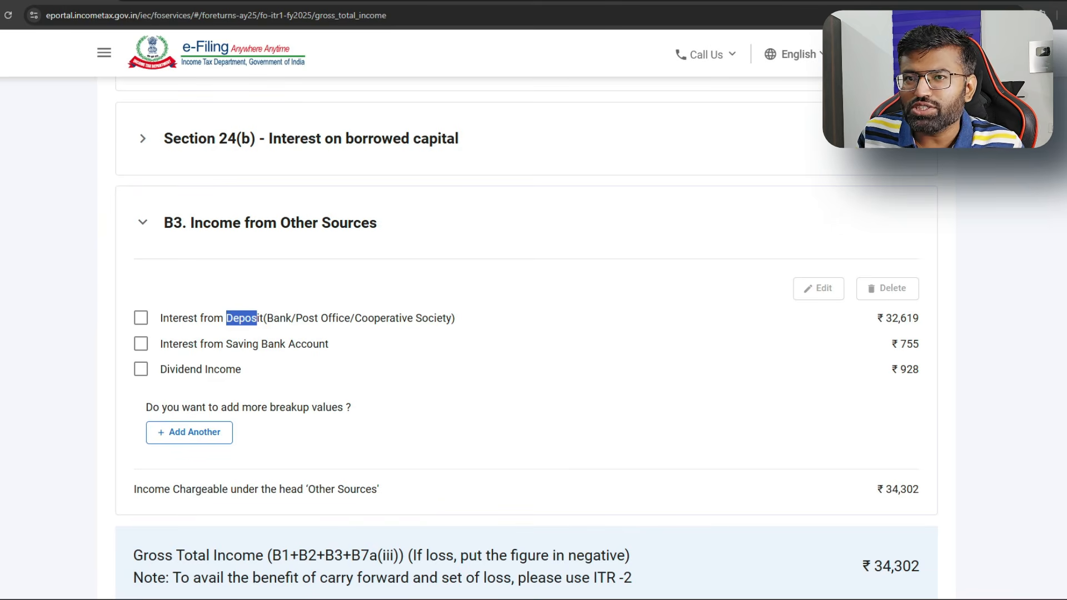
click(190, 1)
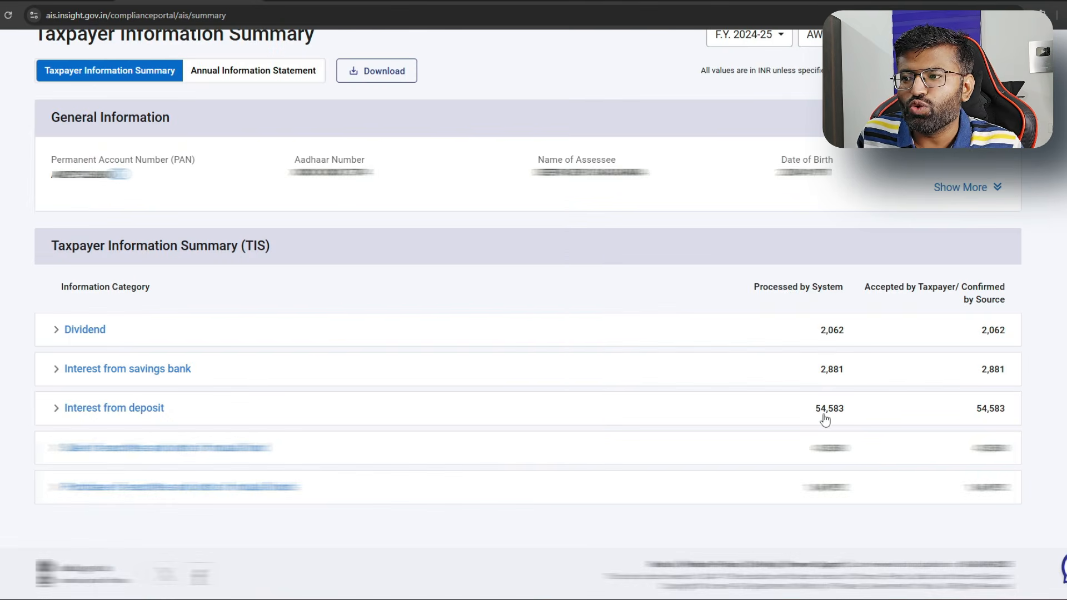
click(39, 1)
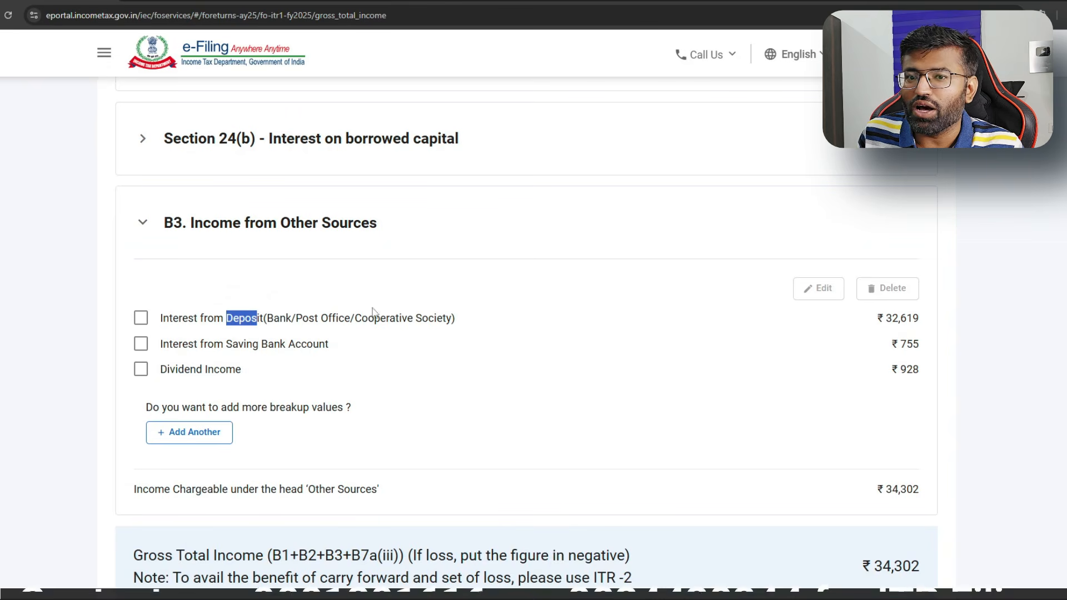
click(140, 317)
click(818, 289)
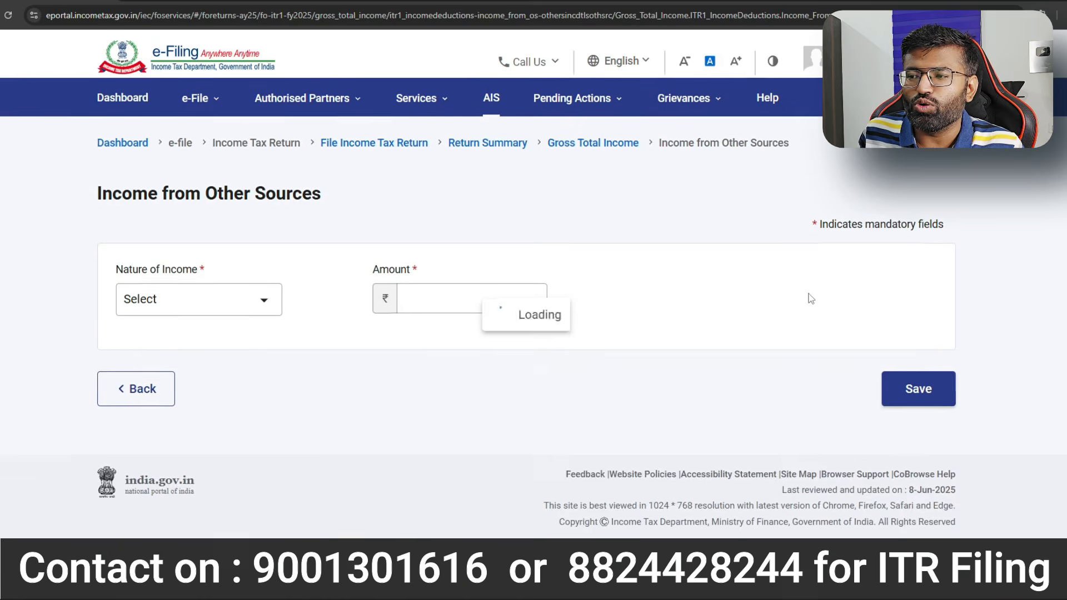
text(54583)
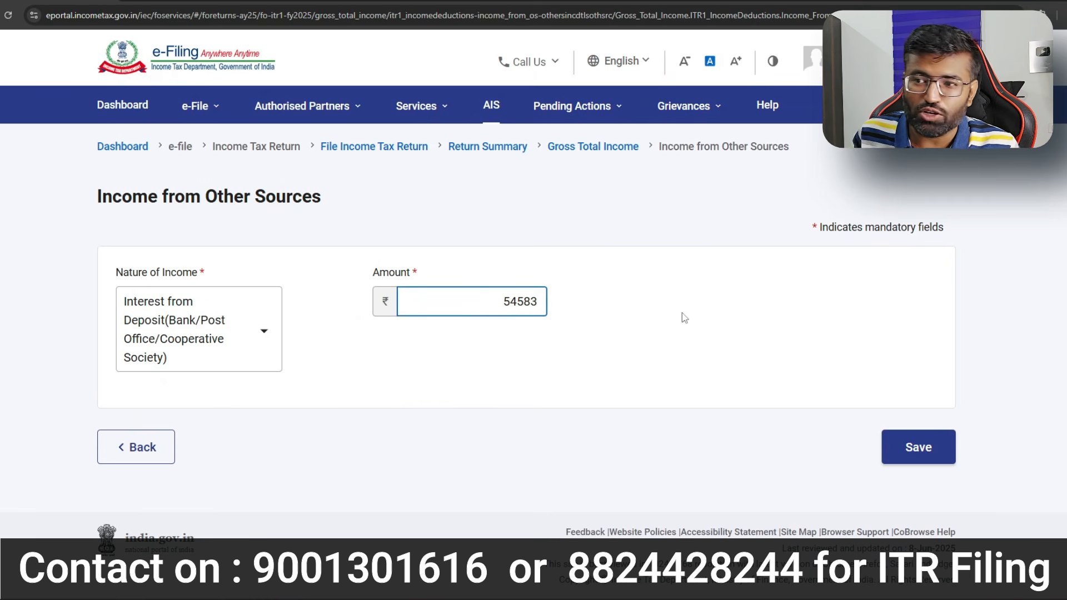
click(917, 446)
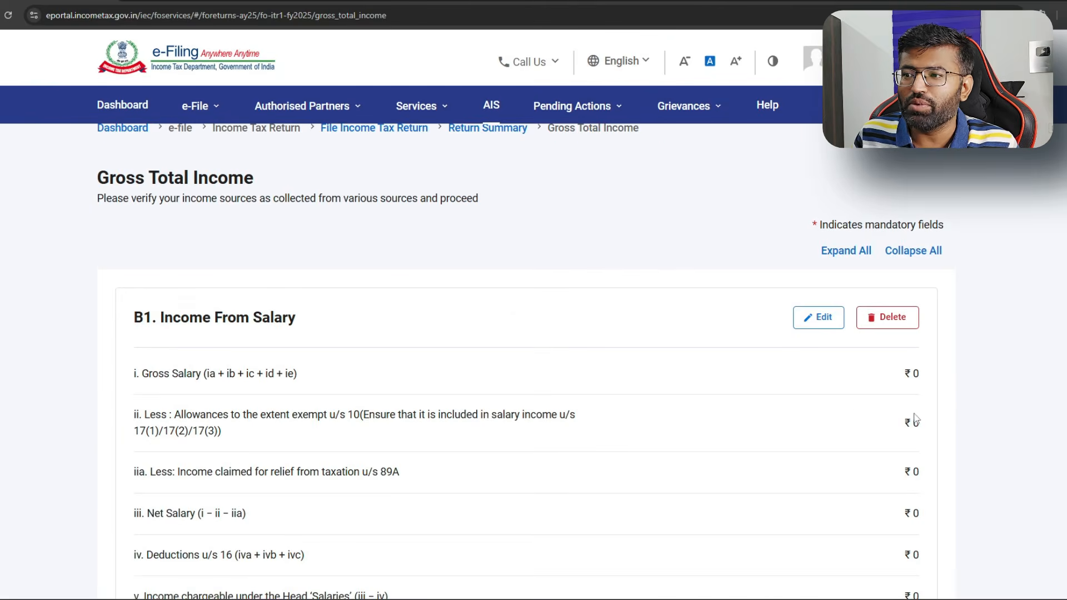
Step: Expand section B3, Income from Other Sources, and compare its savings account interest with the Taxpayer Information Summary
scroll(766, 369, down, 15)
scroll(767, 376, up, 3)
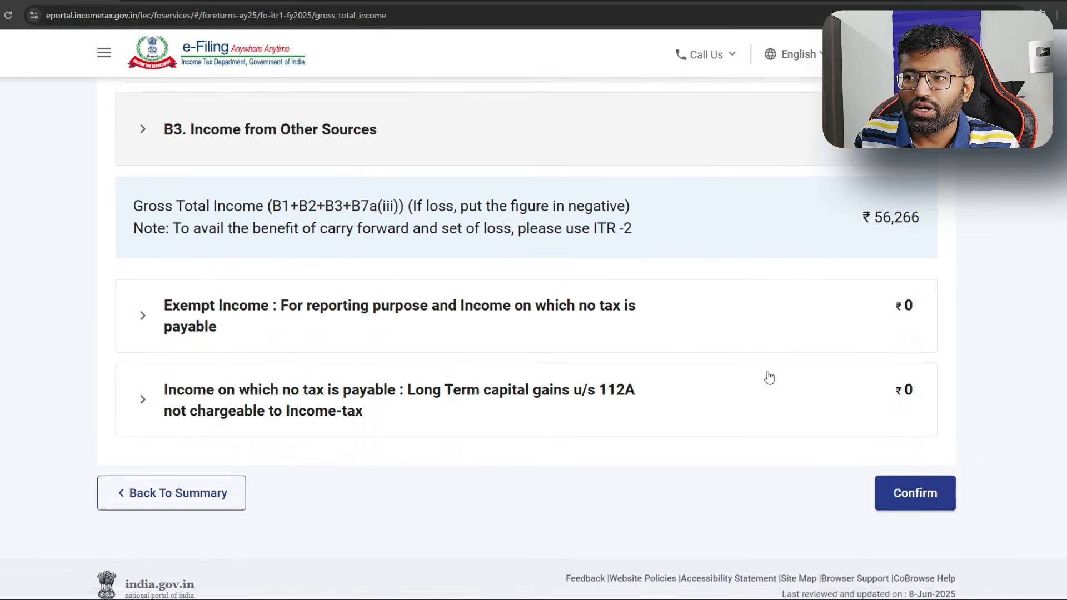
click(158, 275)
scroll(270, 378, down, 1)
drag(172, 324, 331, 331)
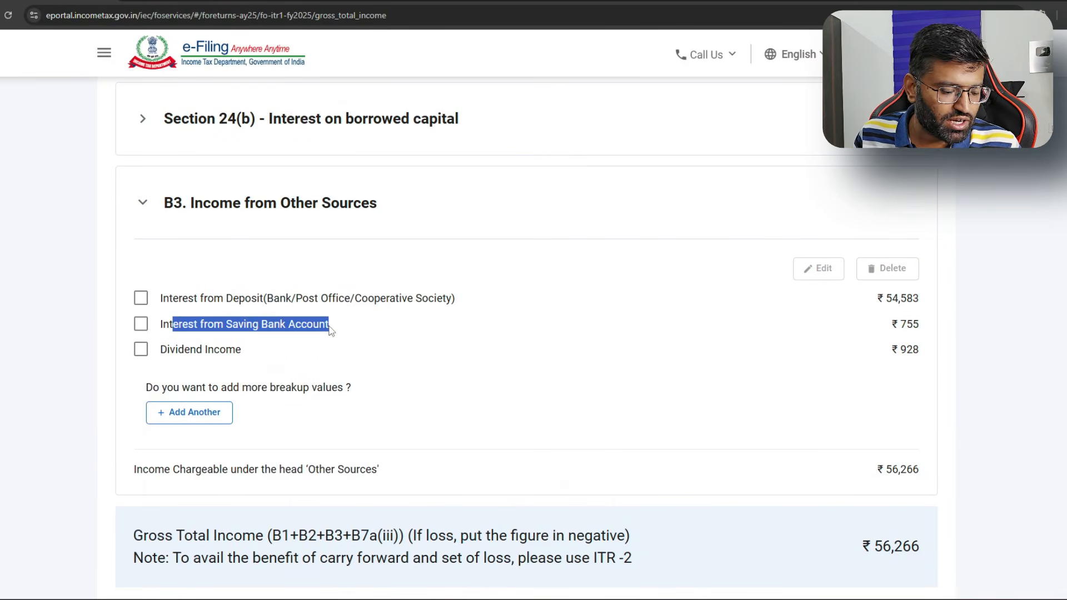
click(251, 2)
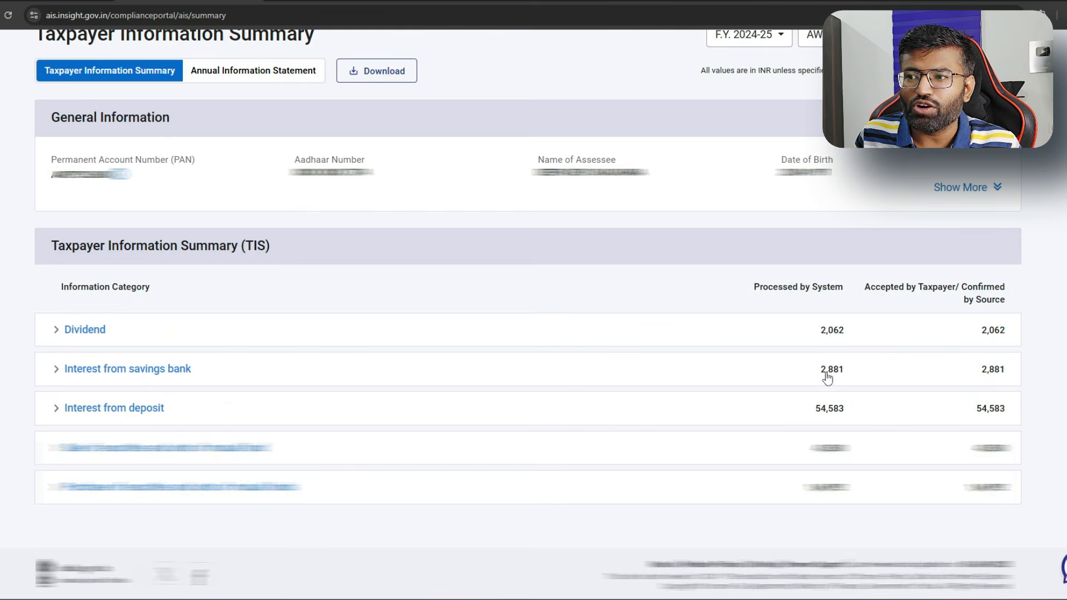
click(66, 2)
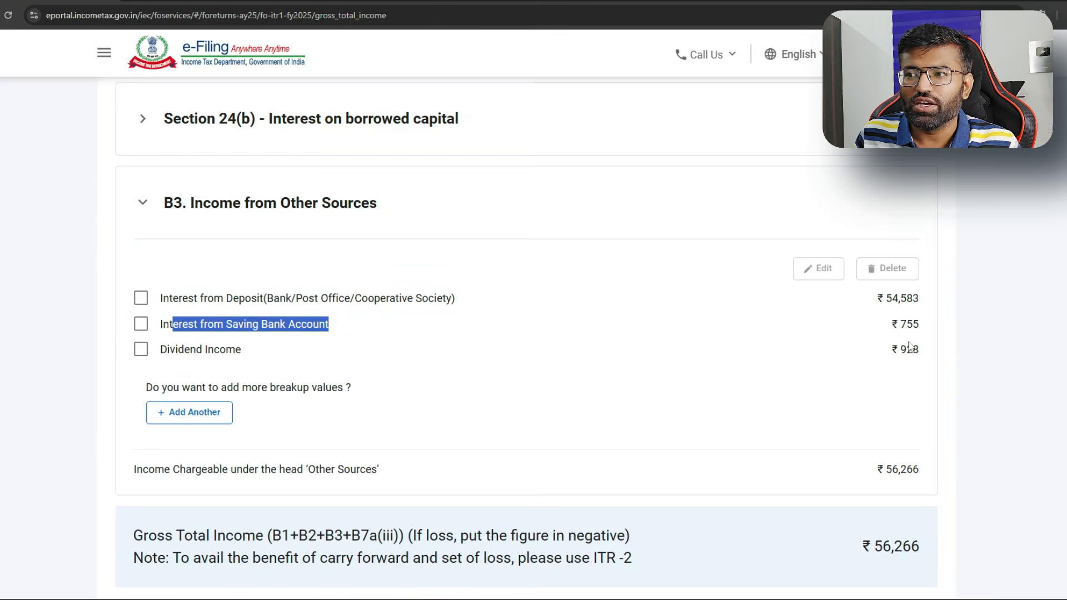
Step: Set Interest from Saving Bank Account to 2881 under Income from Other Sources and save the entry
click(141, 324)
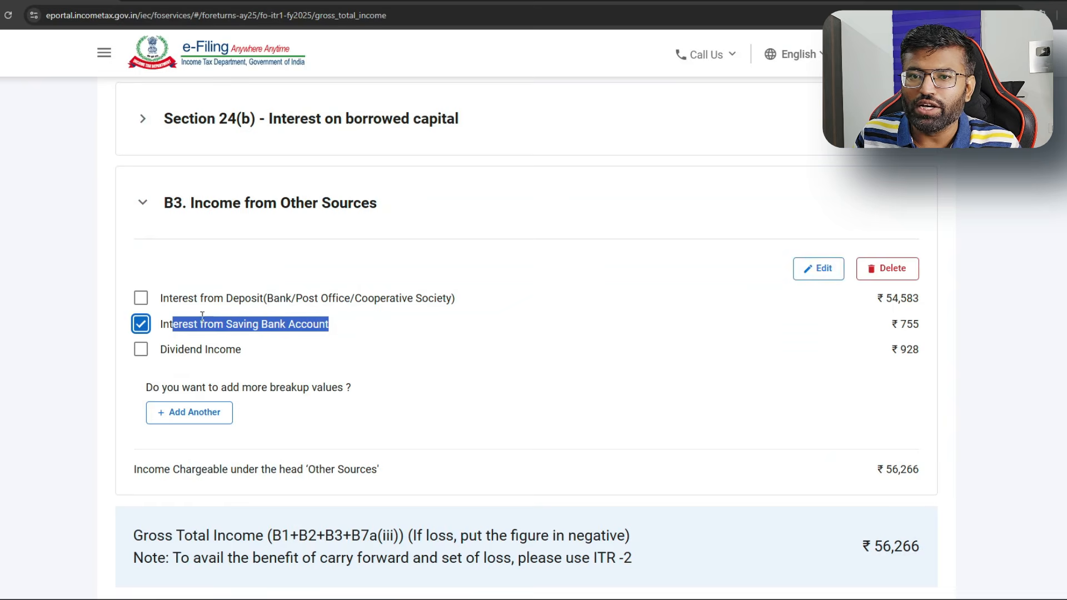
click(819, 268)
double_click(493, 302)
text(2881)
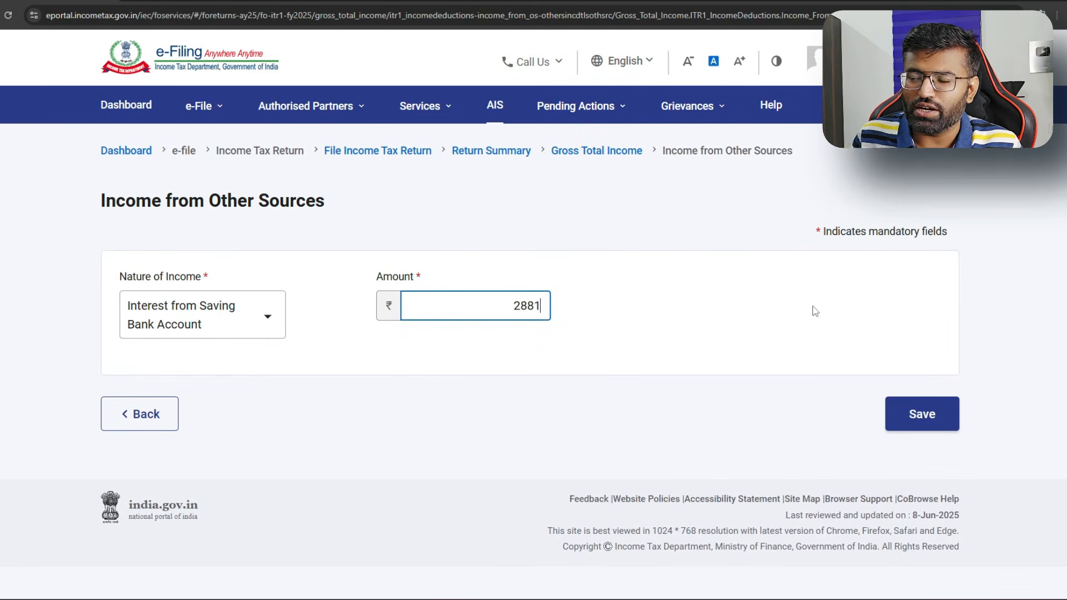
click(933, 417)
Step: Expand section B3 again and compare its Dividend Income with the dividend figure in the Taxpayer Information Summary
scroll(579, 321, down, 8)
scroll(578, 321, down, 10)
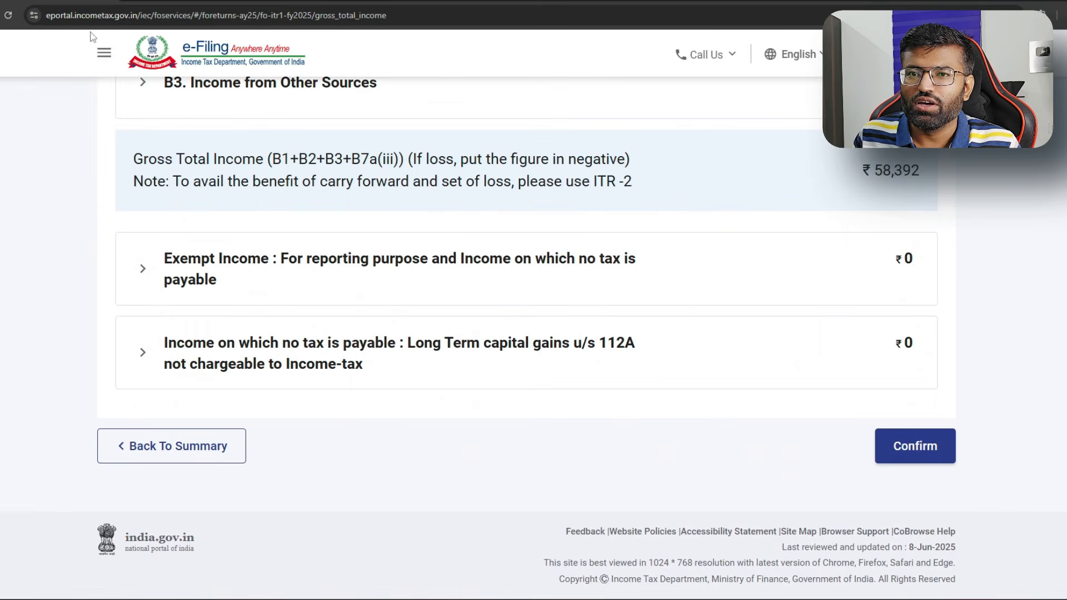
click(143, 84)
drag(159, 230, 267, 231)
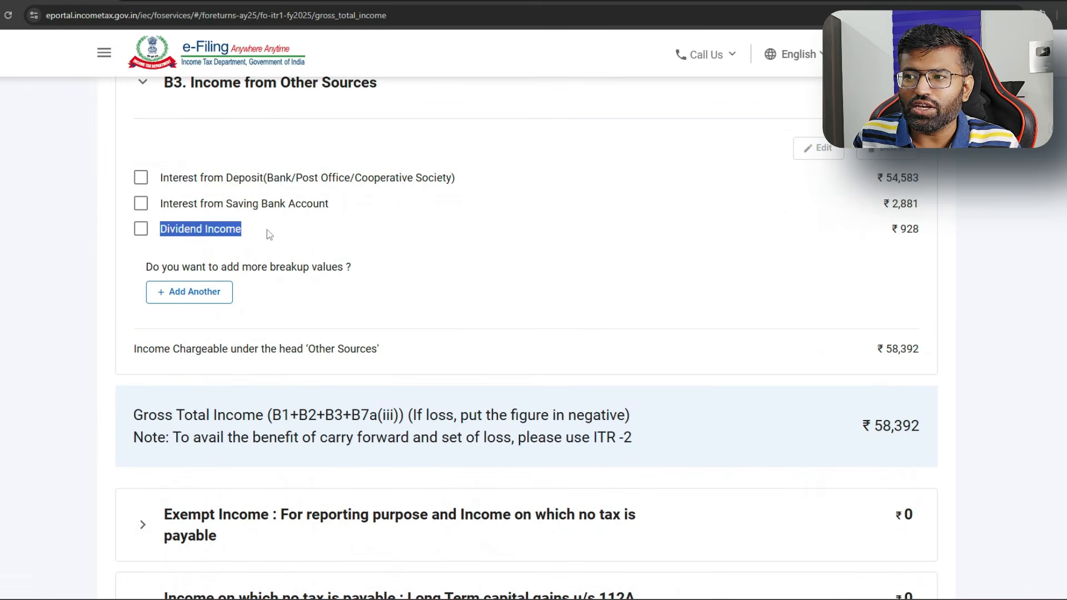
click(238, 0)
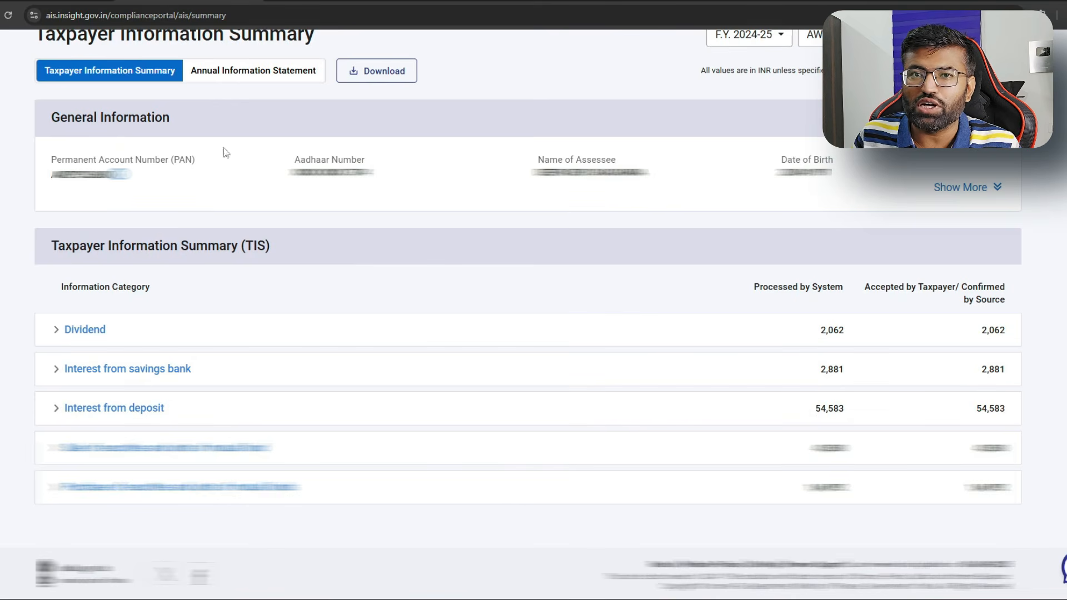
click(84, 1)
Step: Edit Dividend Income, enter 2062 for the quarter up to 15-Jun-2024 in the quarterly breakup and save it
click(140, 228)
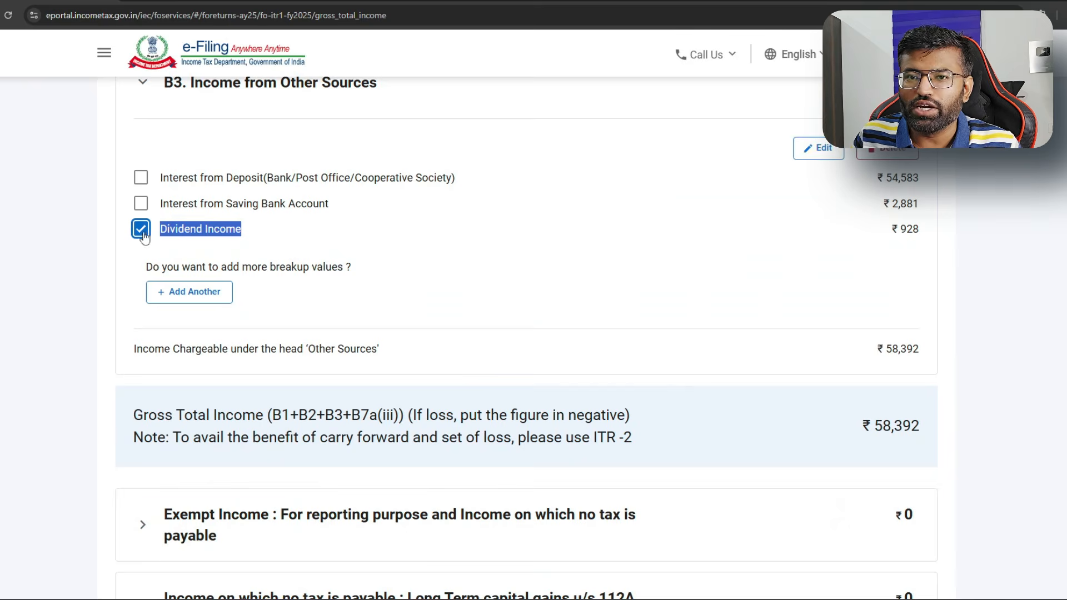
click(807, 149)
double_click(915, 367)
text(2062)
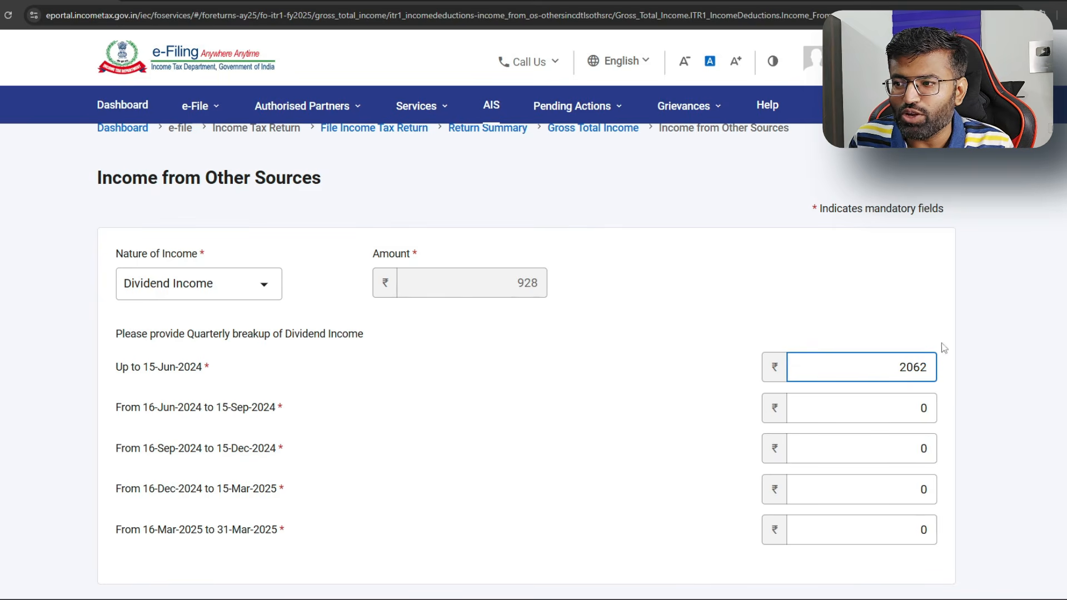
click(721, 376)
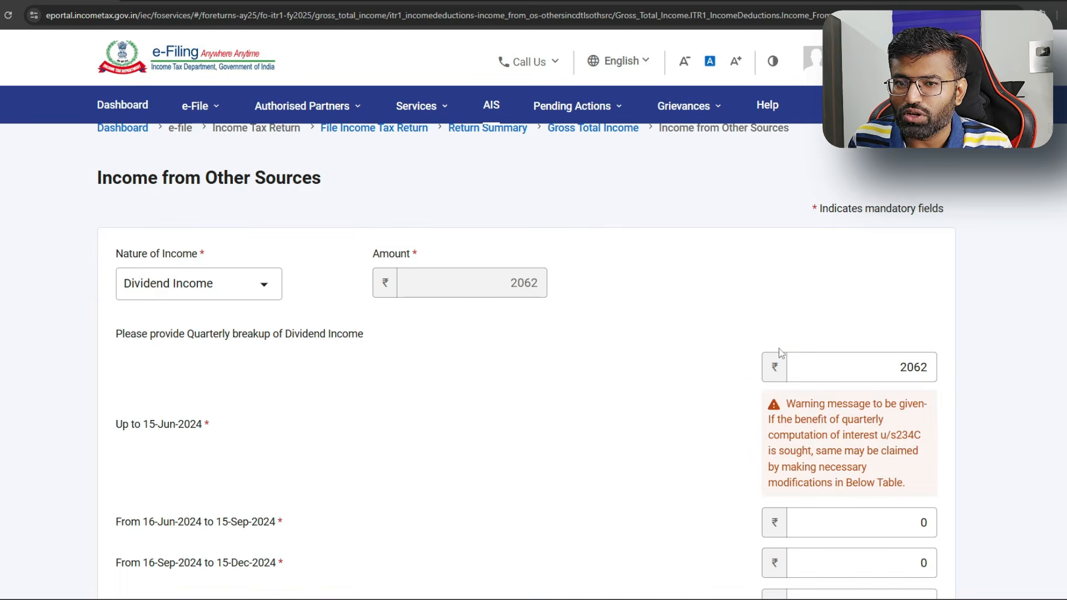
click(781, 353)
scroll(781, 354, down, 3)
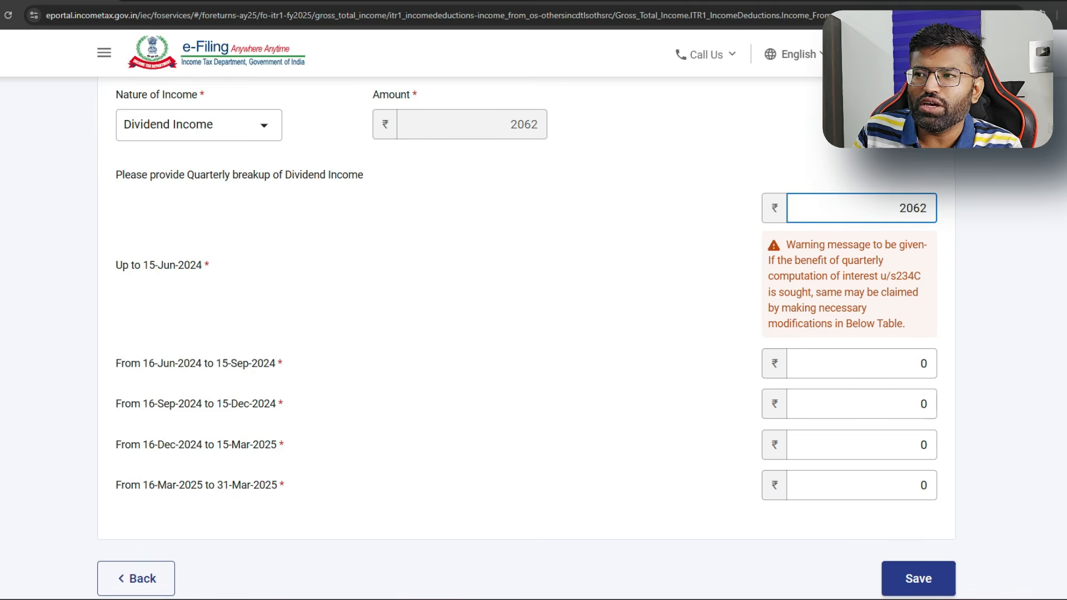
click(926, 578)
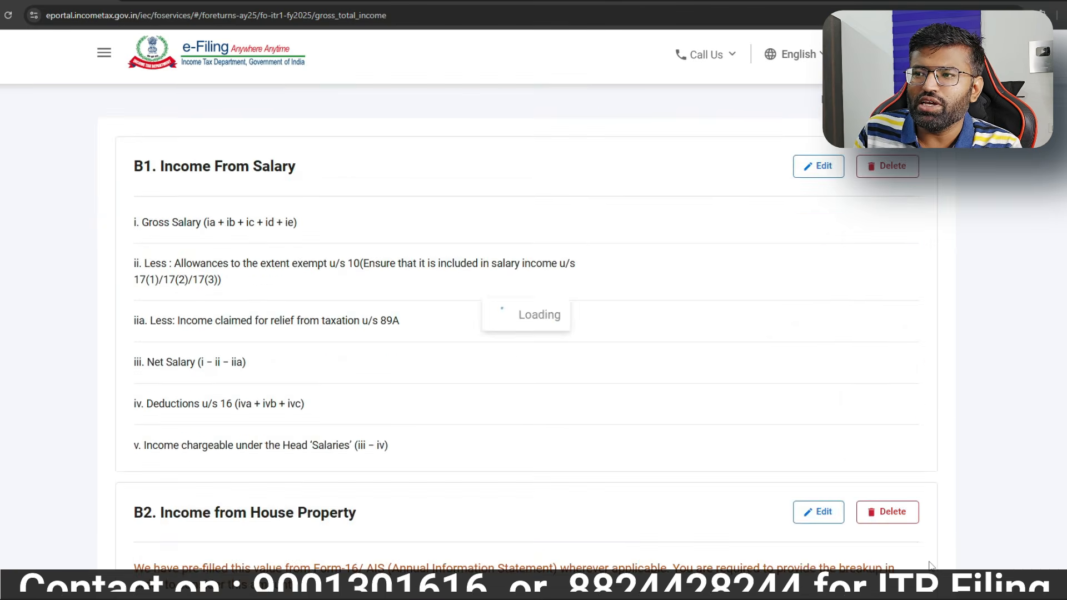
Step: Recheck the breakup in section B3, Income from Other Sources, and confirm the Gross Total Income schedule
scroll(732, 371, down, 12)
scroll(732, 372, down, 5)
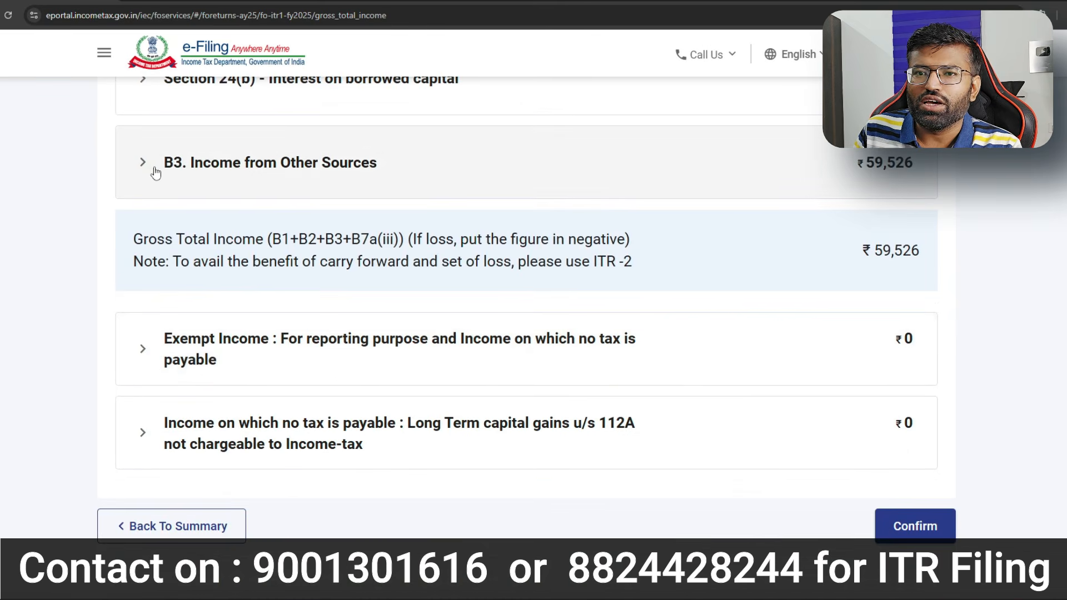
click(155, 173)
scroll(234, 239, down, 3)
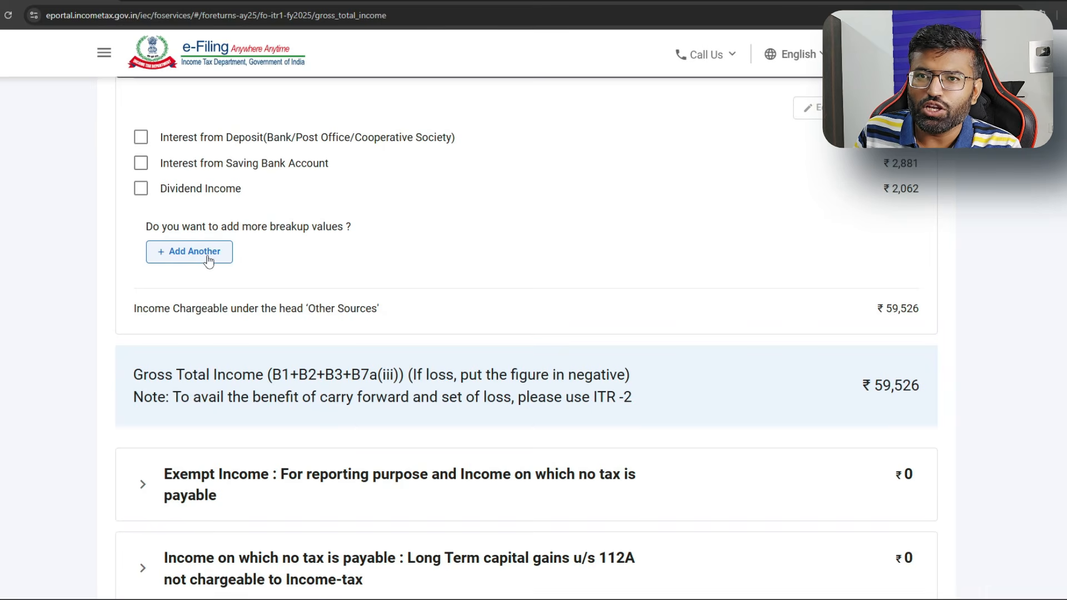
click(209, 261)
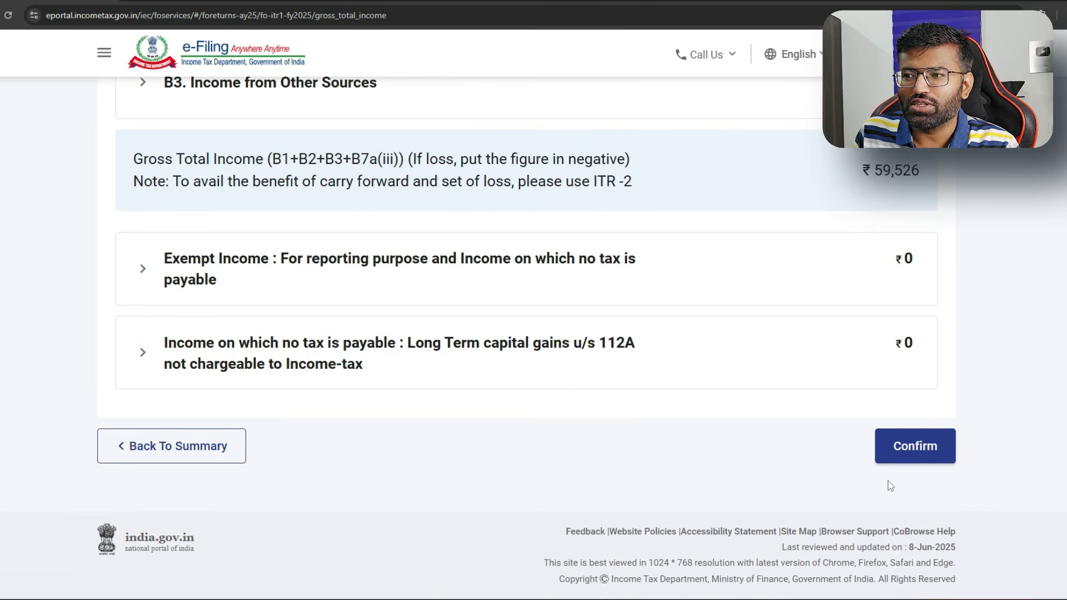
click(927, 456)
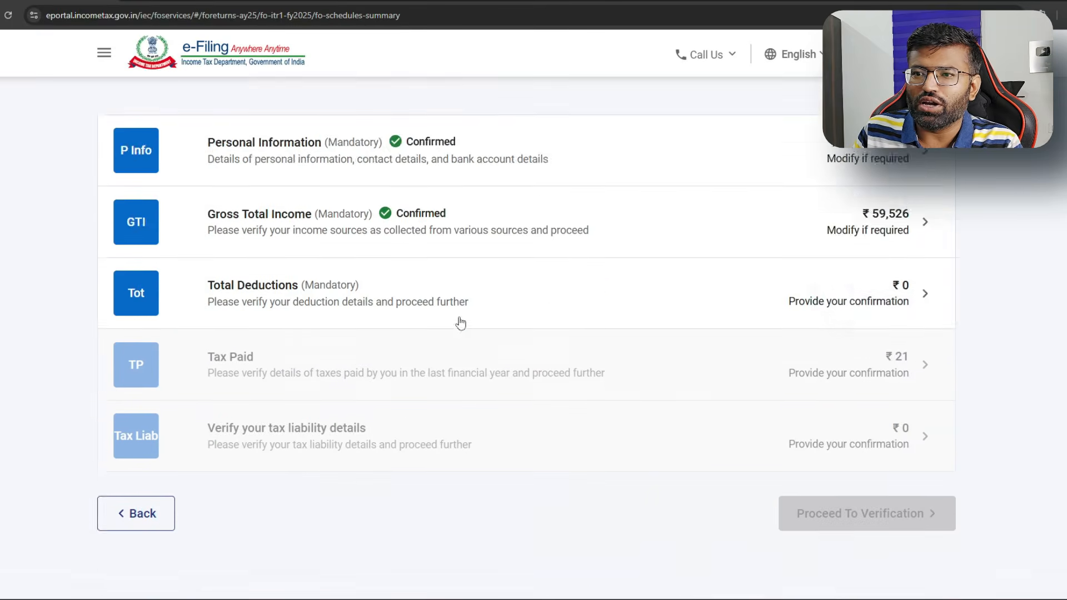
Step: Open the Total Deductions schedule, review it without adding any deduction and confirm it
click(870, 189)
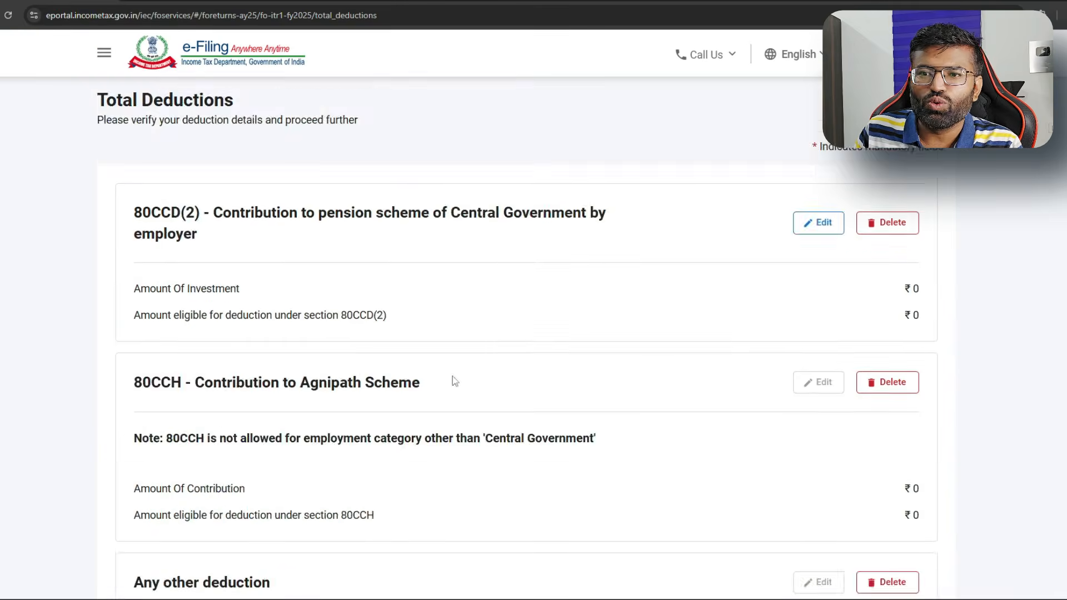
scroll(908, 407, down, 7)
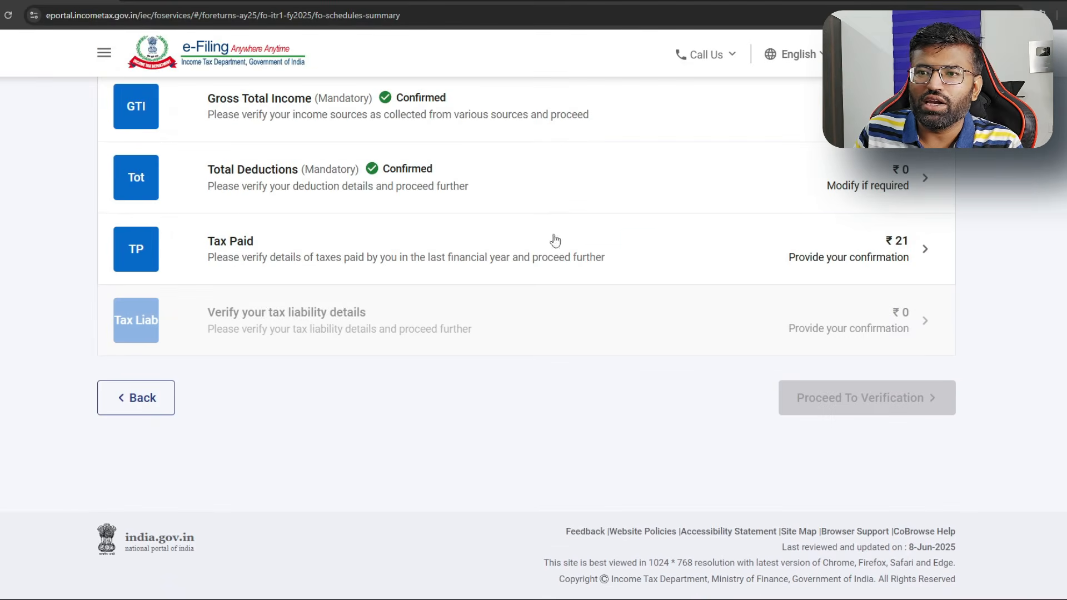
Step: Open the Tax Paid schedule, expand Schedule TDS2 and examine the deductor's row across all columns, including Year of tax deduction
click(922, 261)
scroll(505, 315, down, 5)
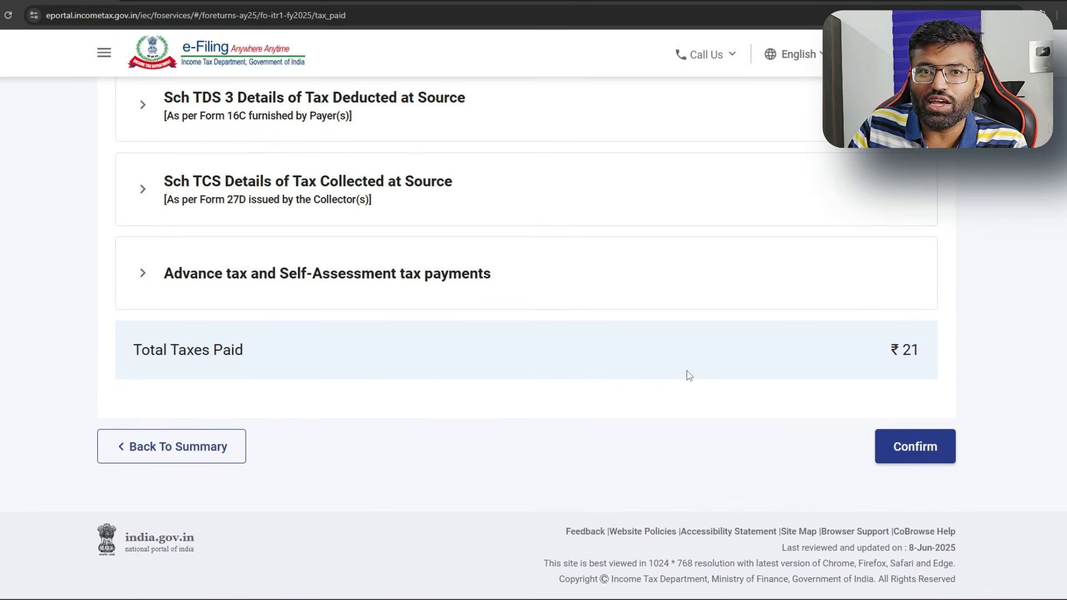
scroll(575, 336, up, 5)
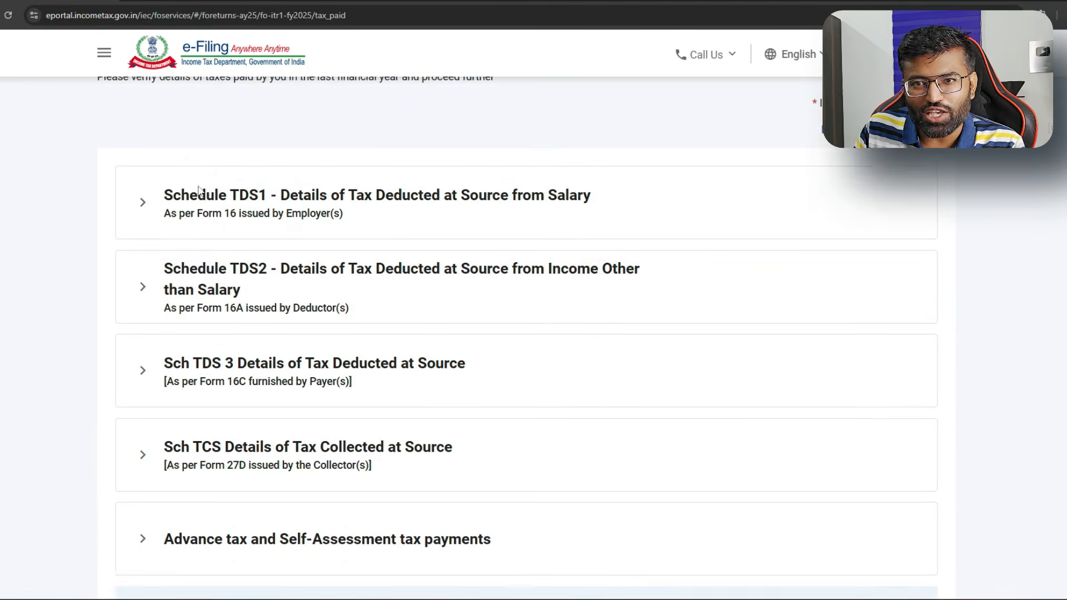
click(143, 325)
scroll(152, 320, down, 3)
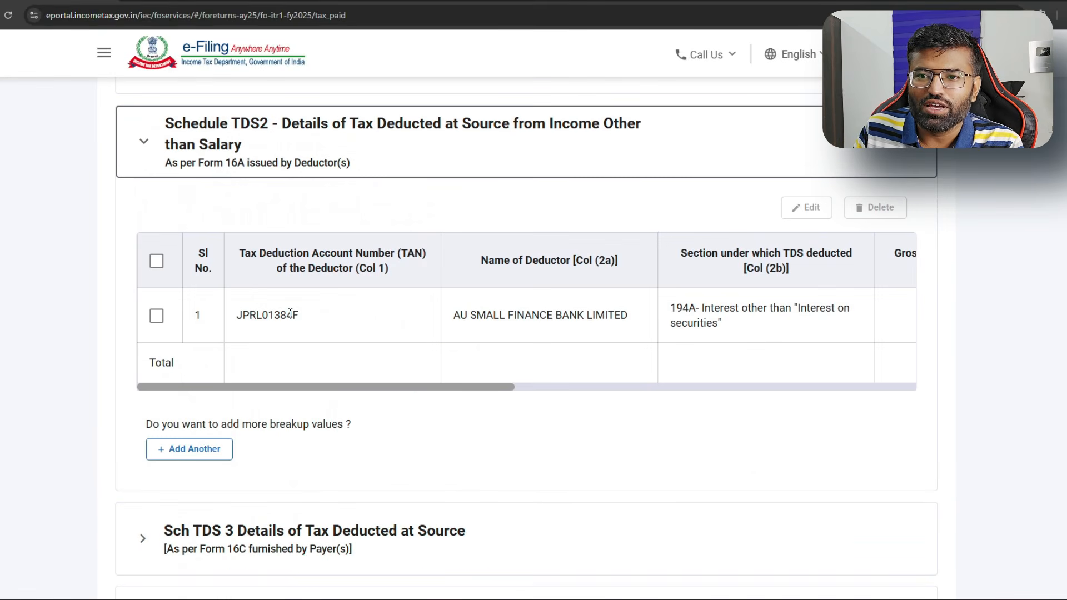
drag(480, 392, 589, 389)
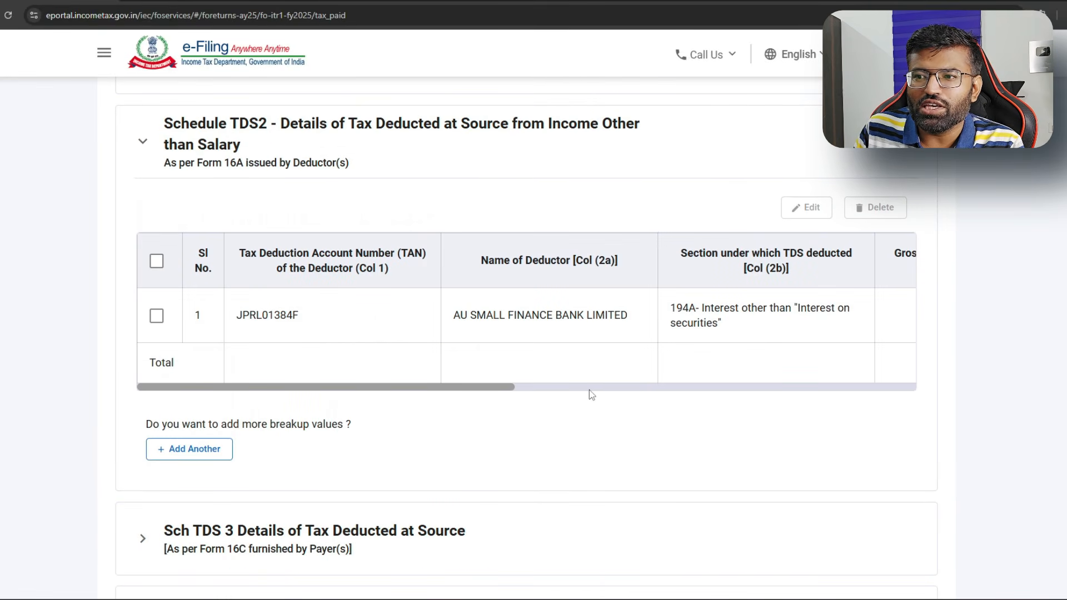
drag(496, 390, 590, 392)
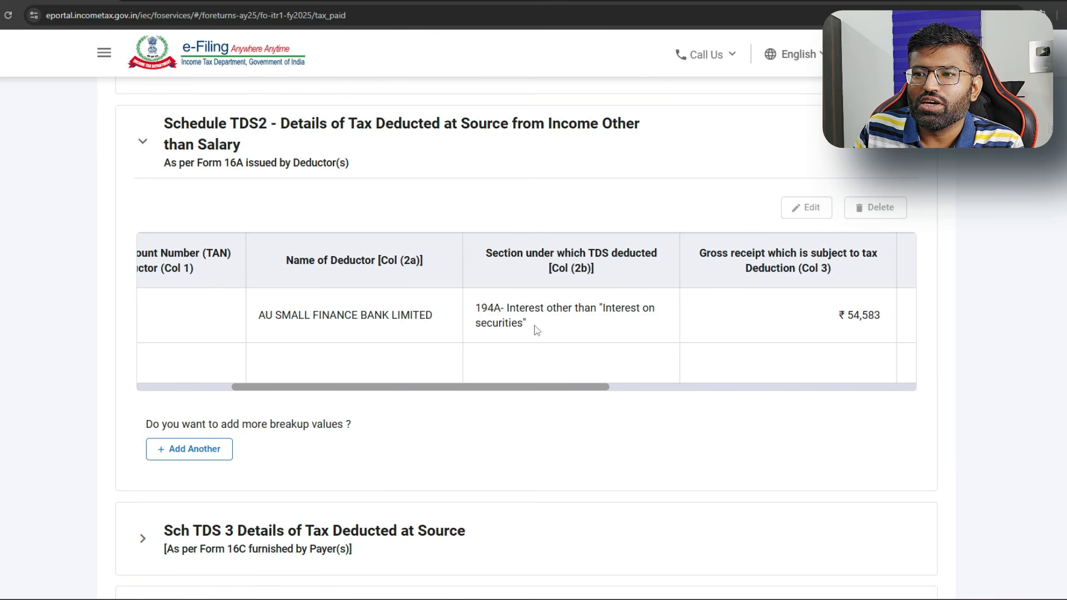
drag(599, 392, 850, 392)
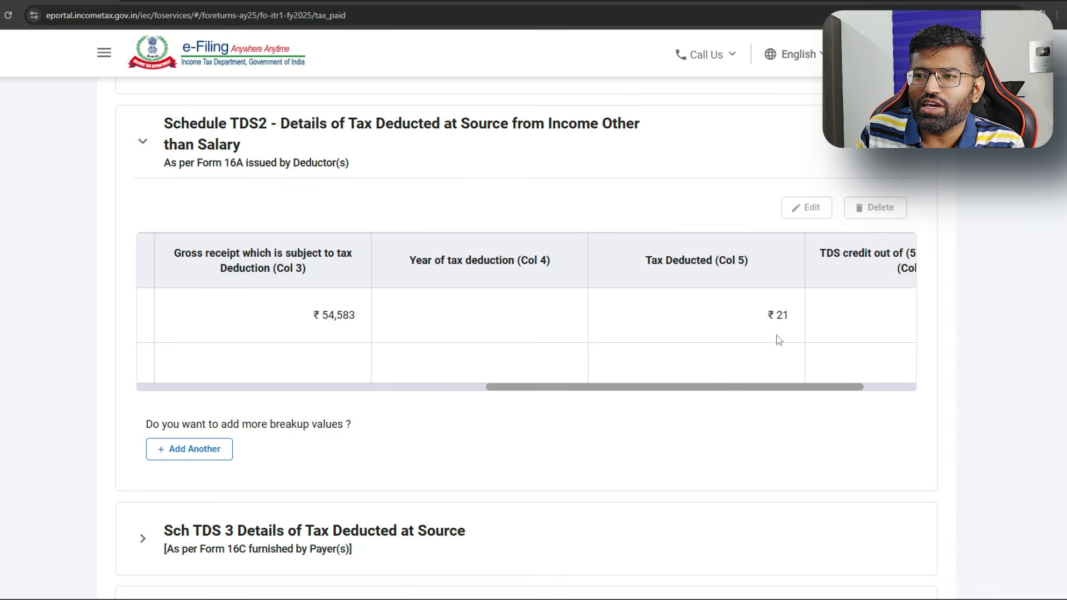
drag(710, 390, 502, 243)
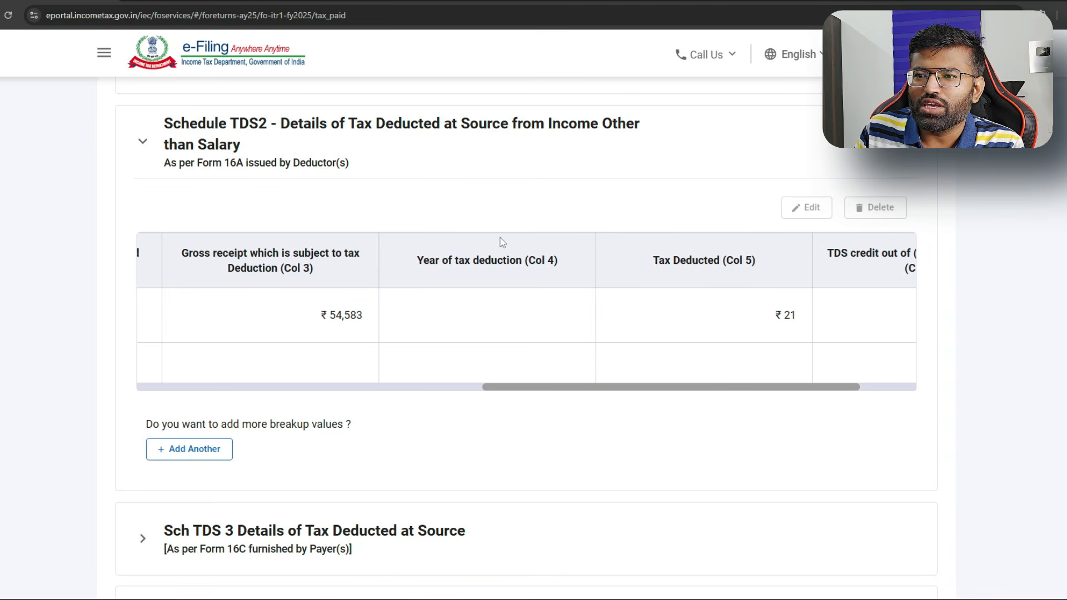
drag(417, 265, 558, 276)
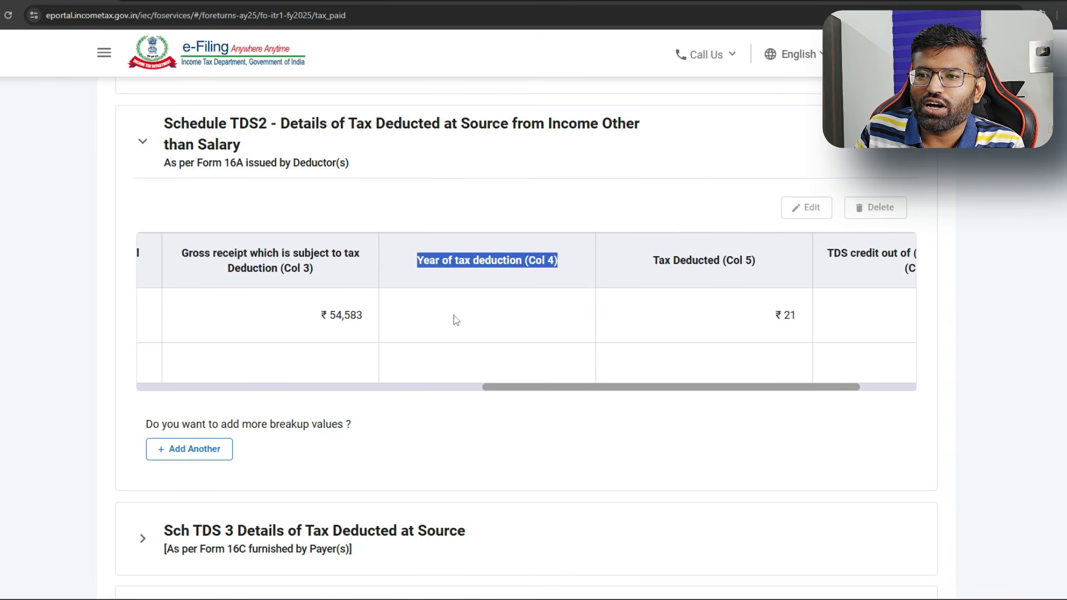
drag(573, 388, 179, 378)
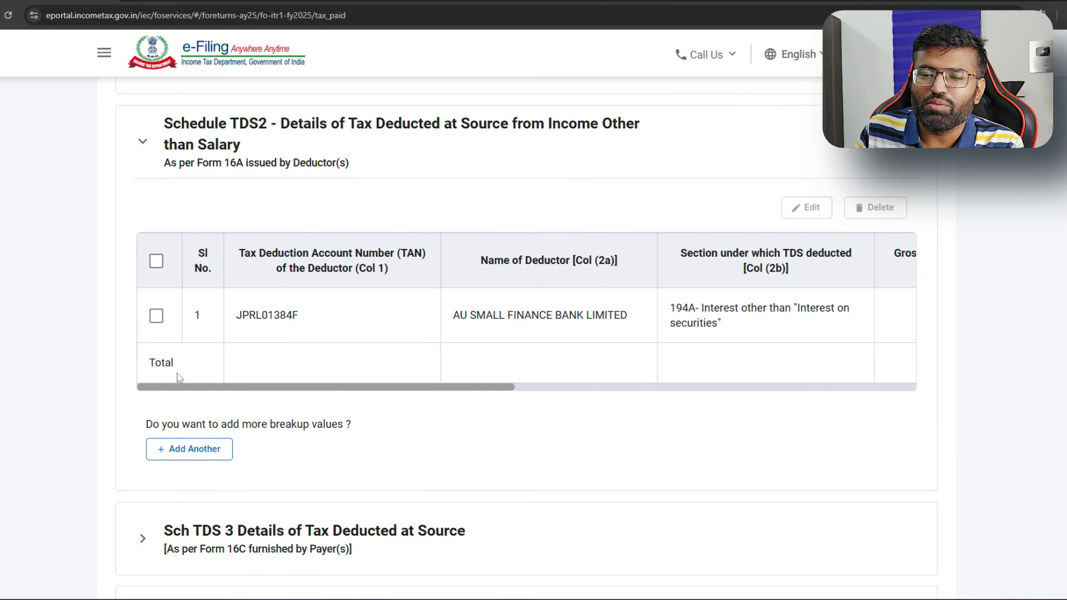
Step: Edit the AU Small Finance Bank entry in Schedule TDS2, set Year of tax deduction to 2024-25 and save it
click(157, 315)
click(807, 210)
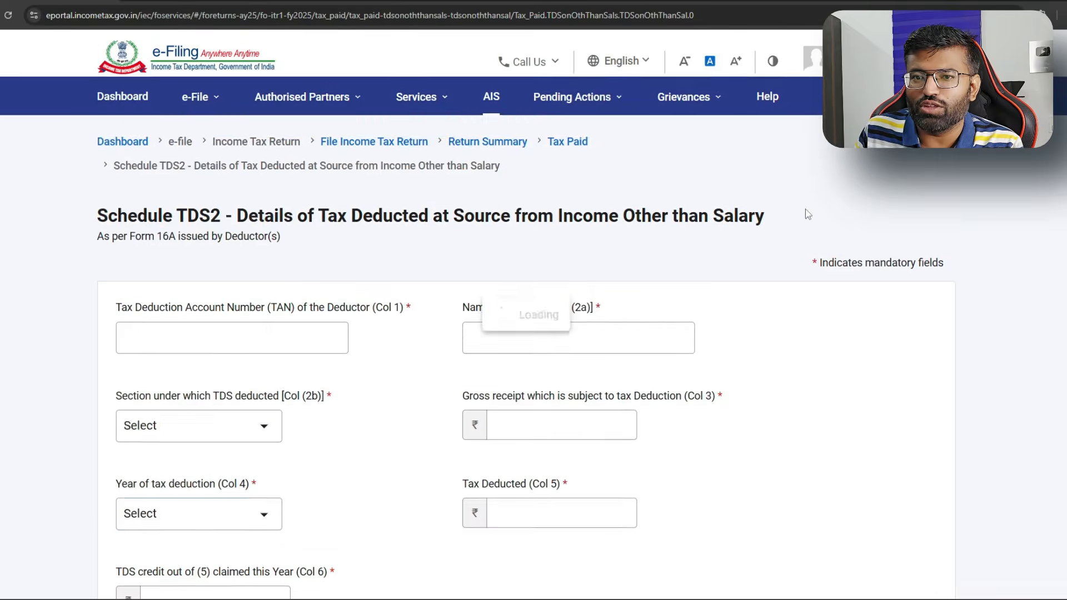
scroll(575, 337, down, 4)
click(217, 300)
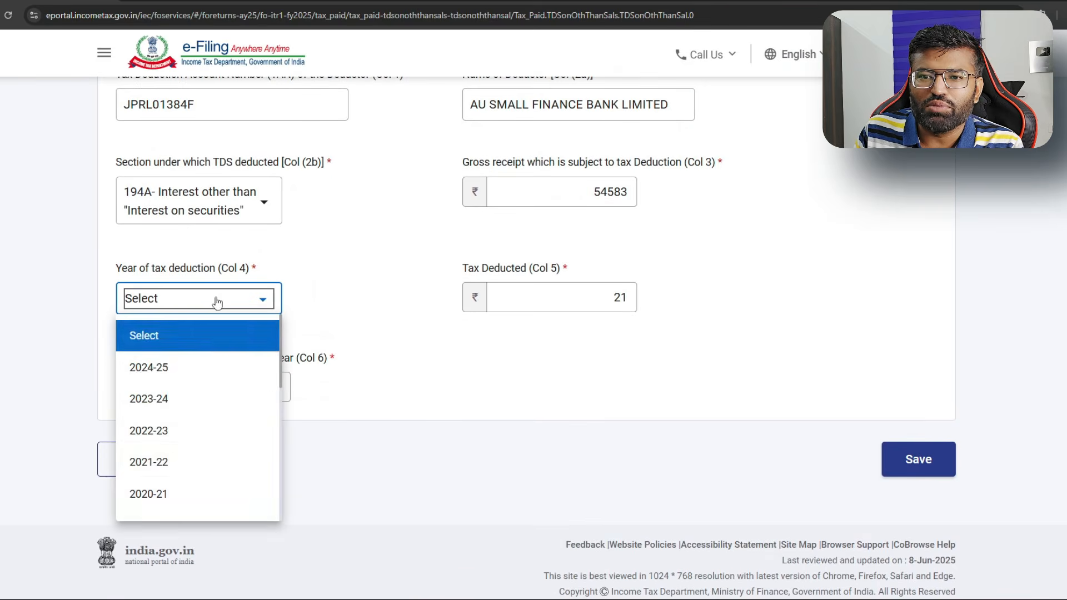
click(222, 367)
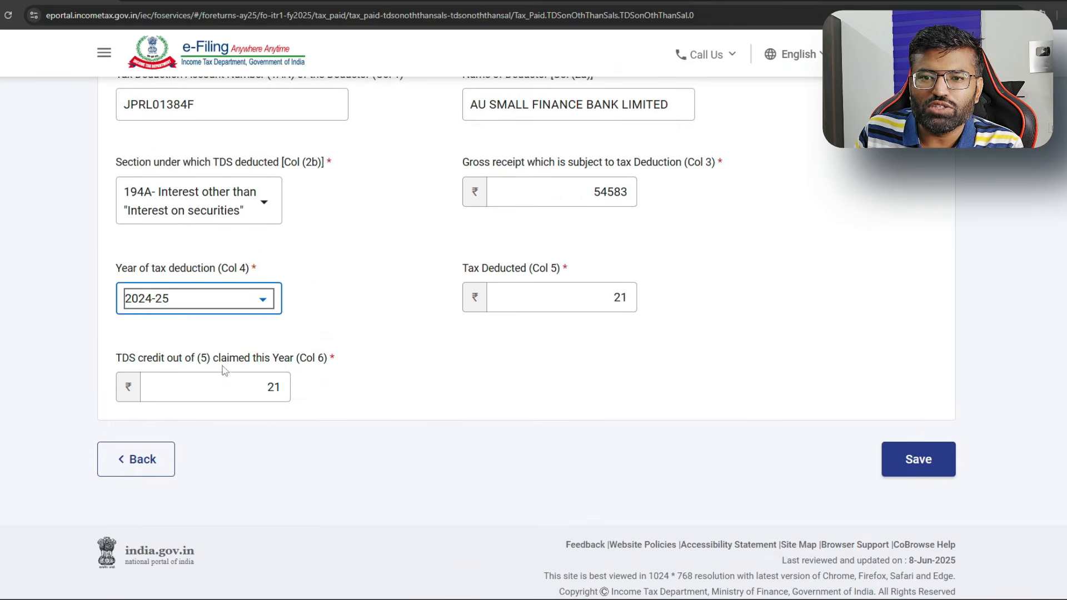
click(918, 458)
Step: Expand Schedule TDS2 to verify the year of tax deduction, and check the Total Taxes Paid figure
click(412, 333)
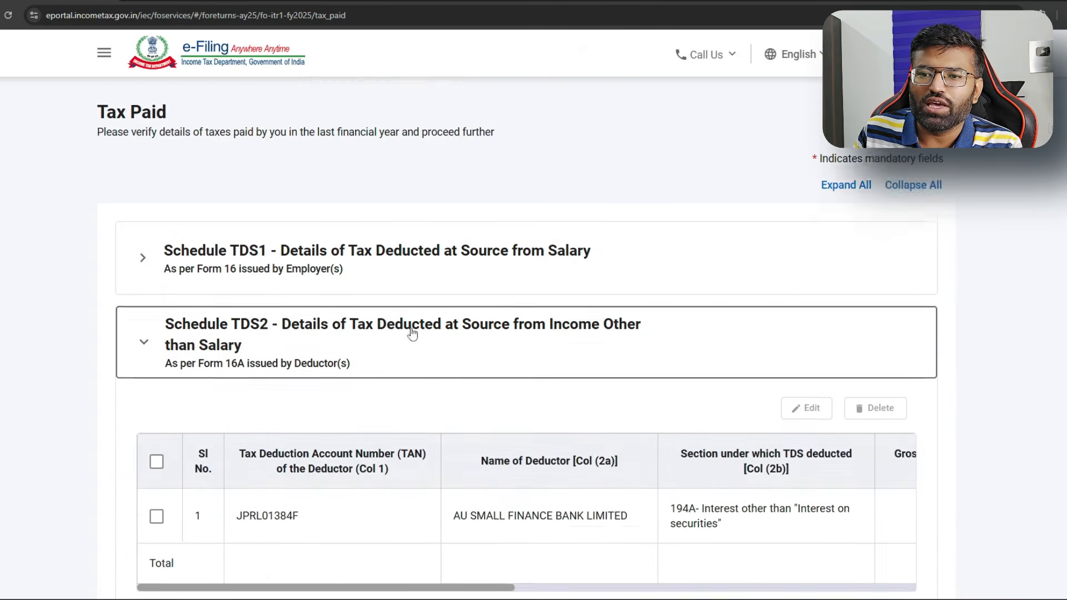
scroll(412, 333, down, 4)
scroll(456, 366, right, 8)
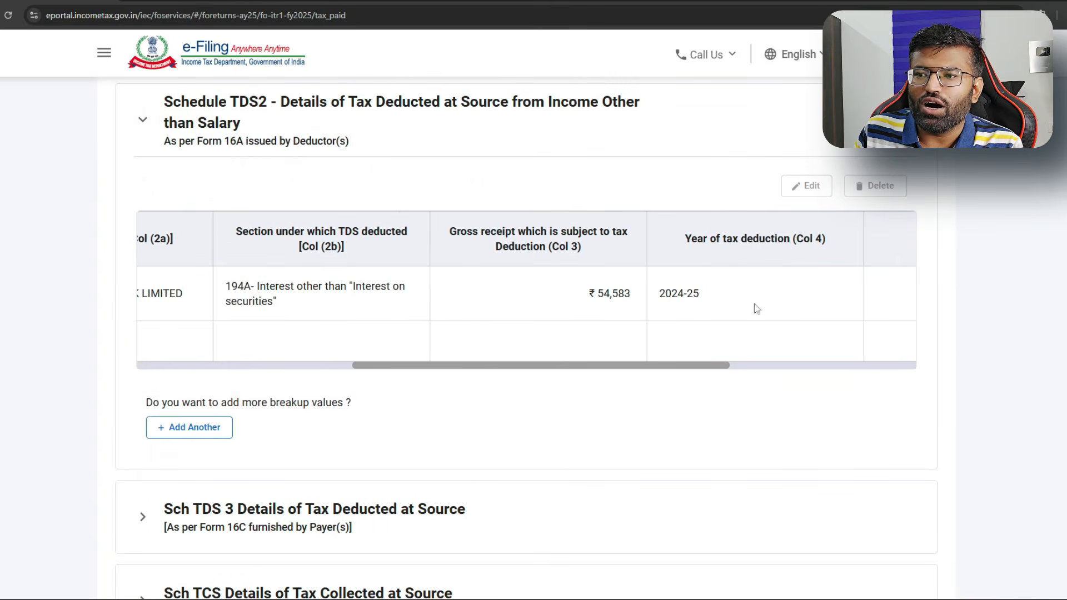
scroll(497, 347, right, 3)
scroll(598, 305, down, 5)
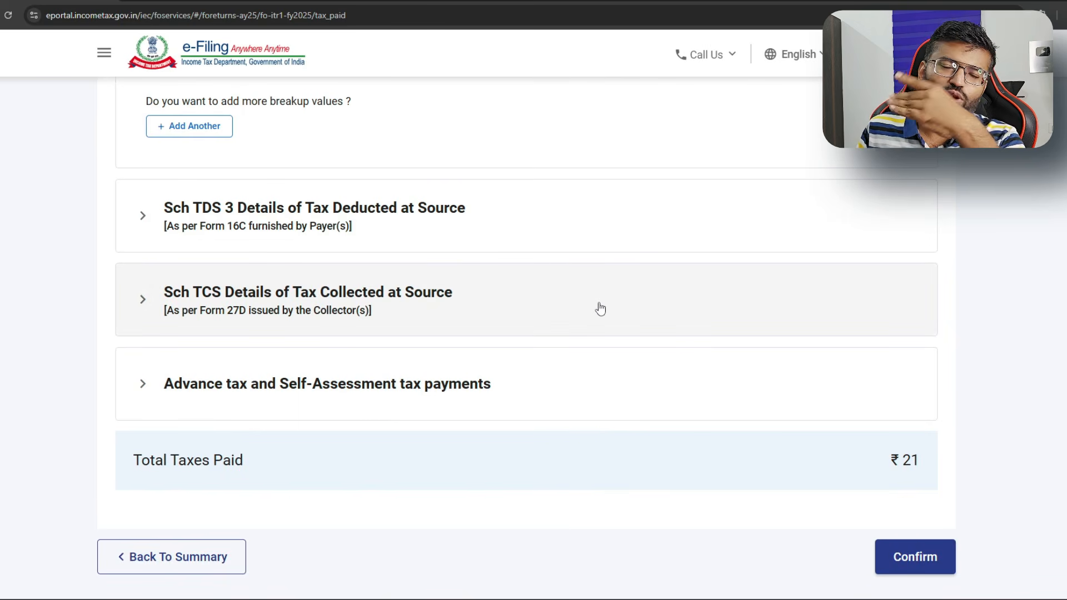
Step: Confirm the Tax Paid schedule, then review and confirm the tax liability details including interest and fees
click(901, 566)
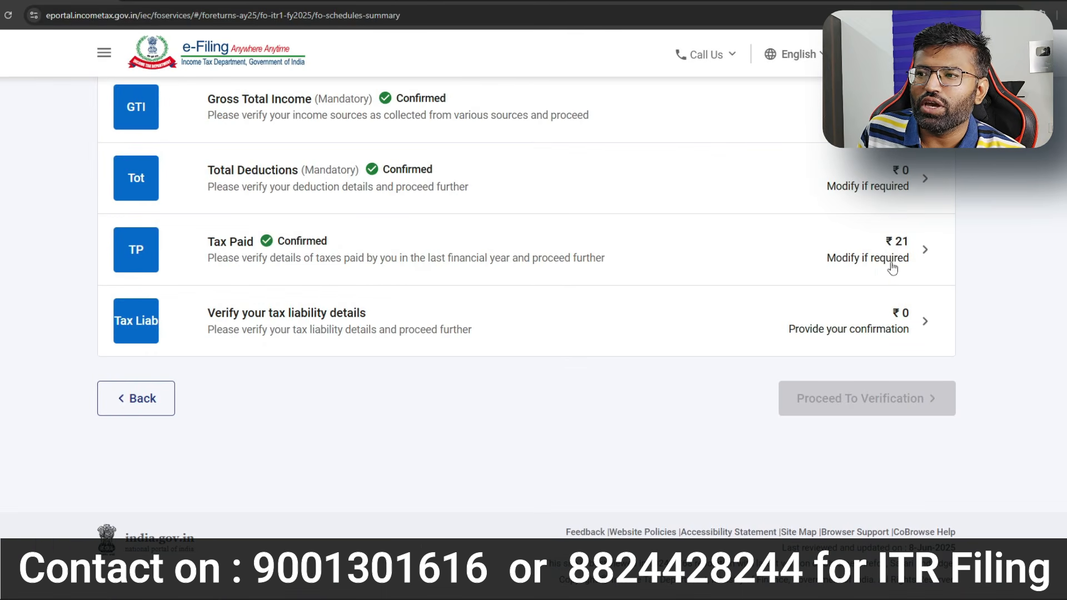
click(924, 322)
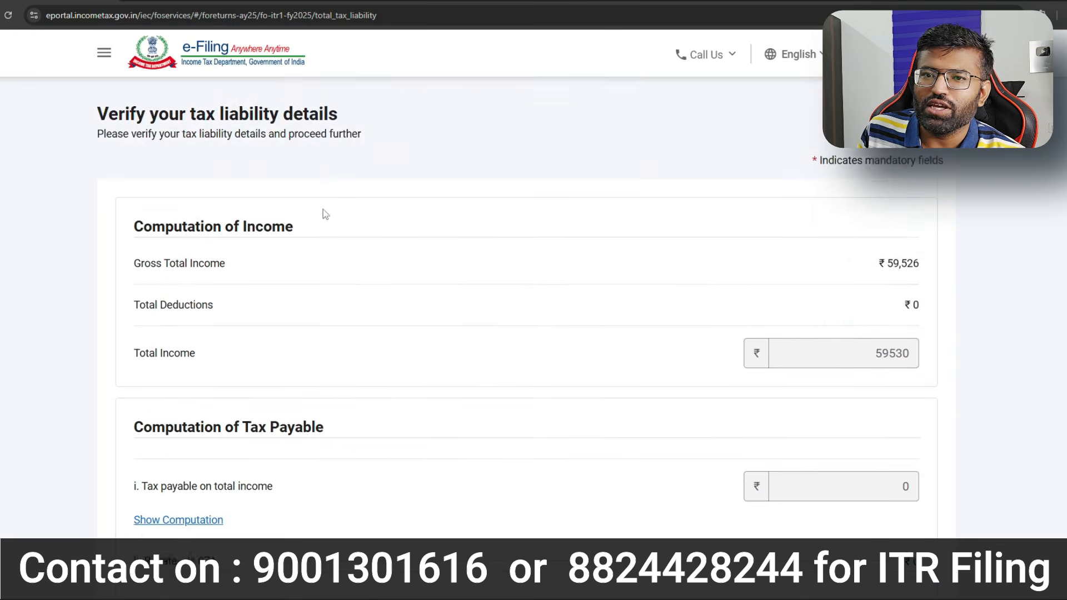
scroll(778, 225, down, 2)
scroll(778, 224, down, 12)
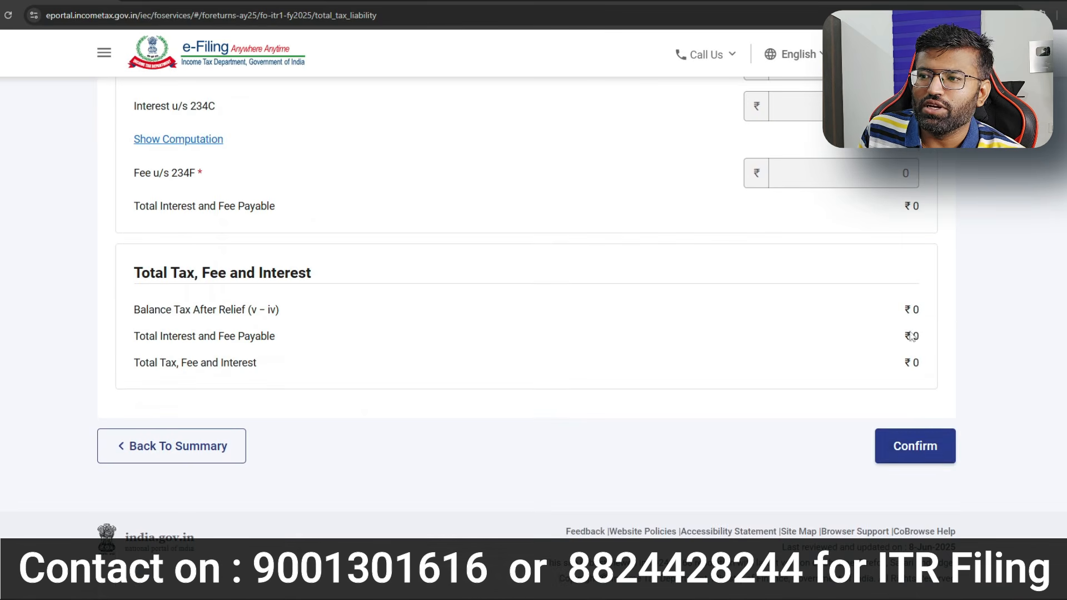
click(935, 451)
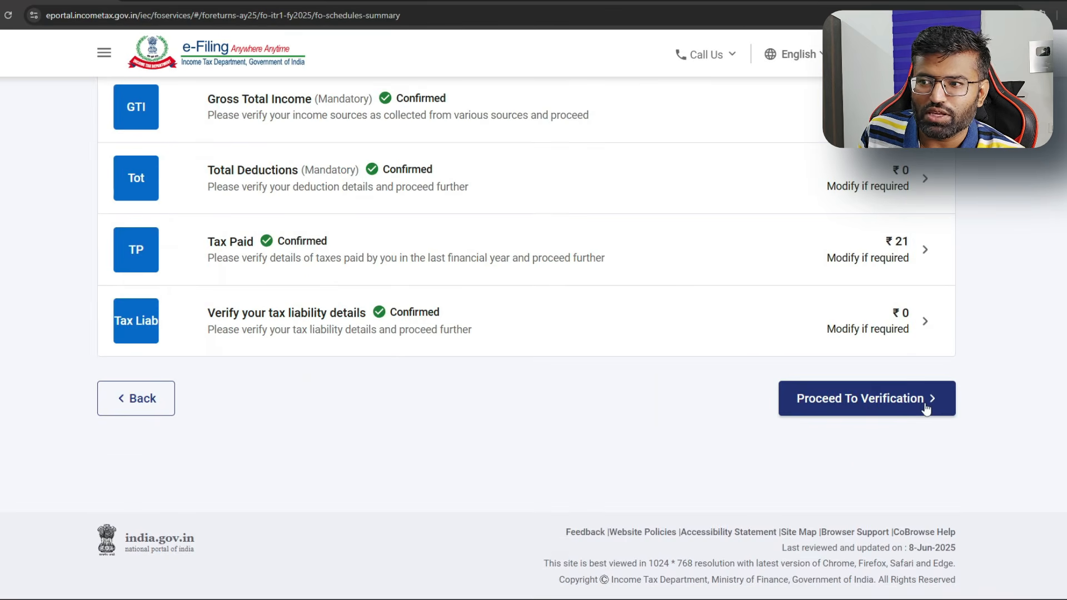
Step: Proceed to verification, review the tax summary down to Amount Payable/Refund and continue to previewing and submitting the return
click(926, 403)
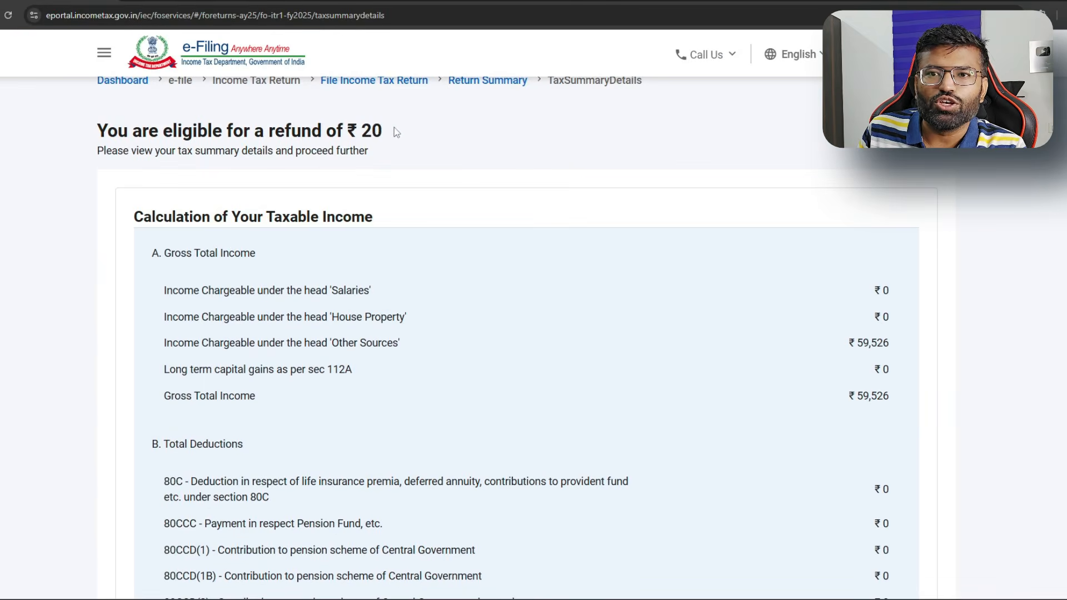
drag(396, 132, 43, 132)
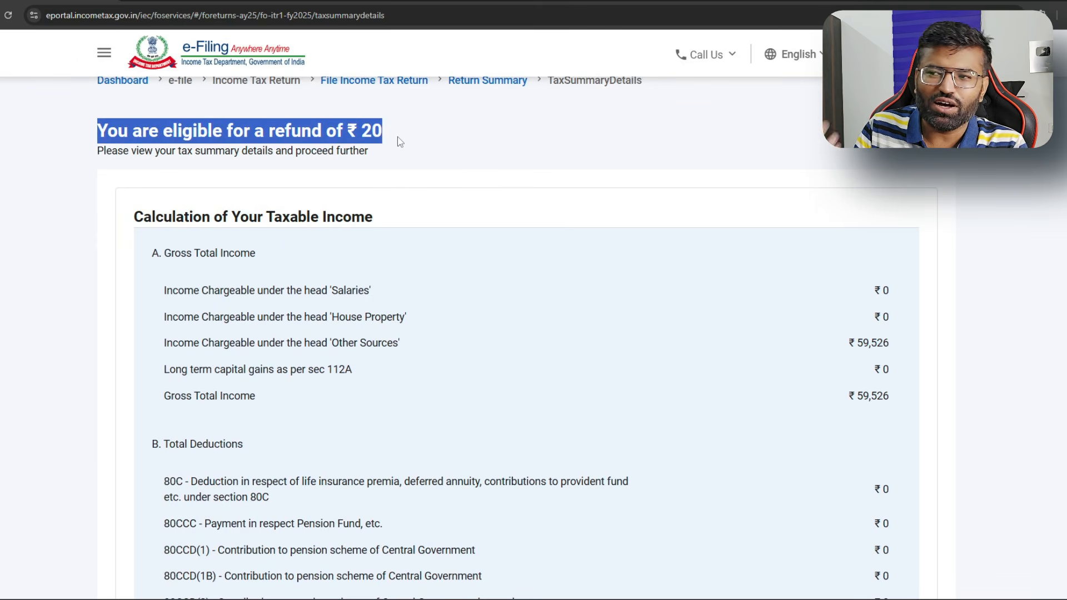
scroll(542, 225, down, 20)
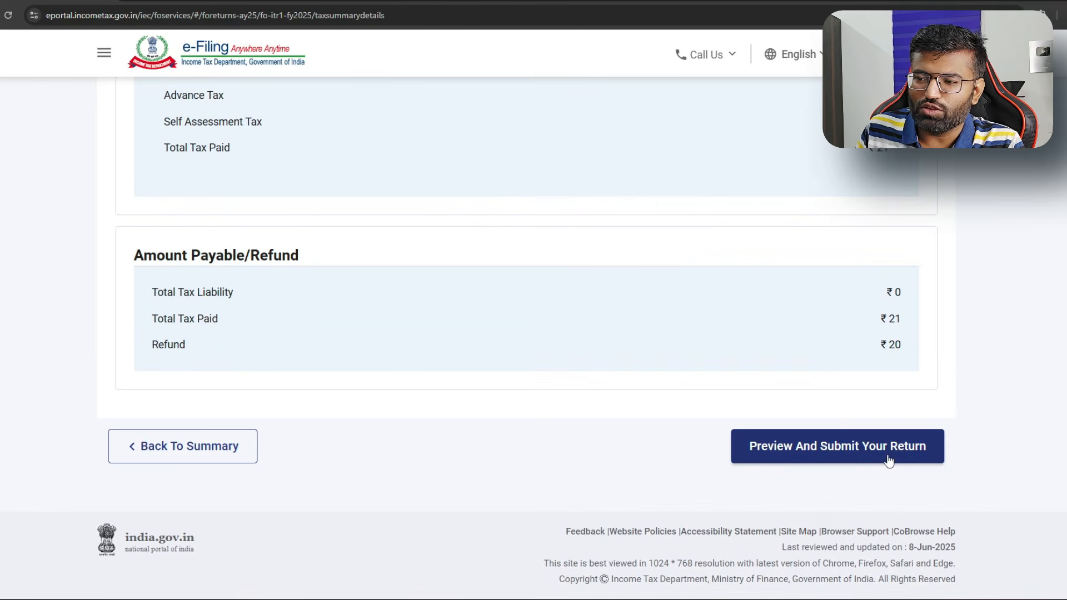
click(888, 459)
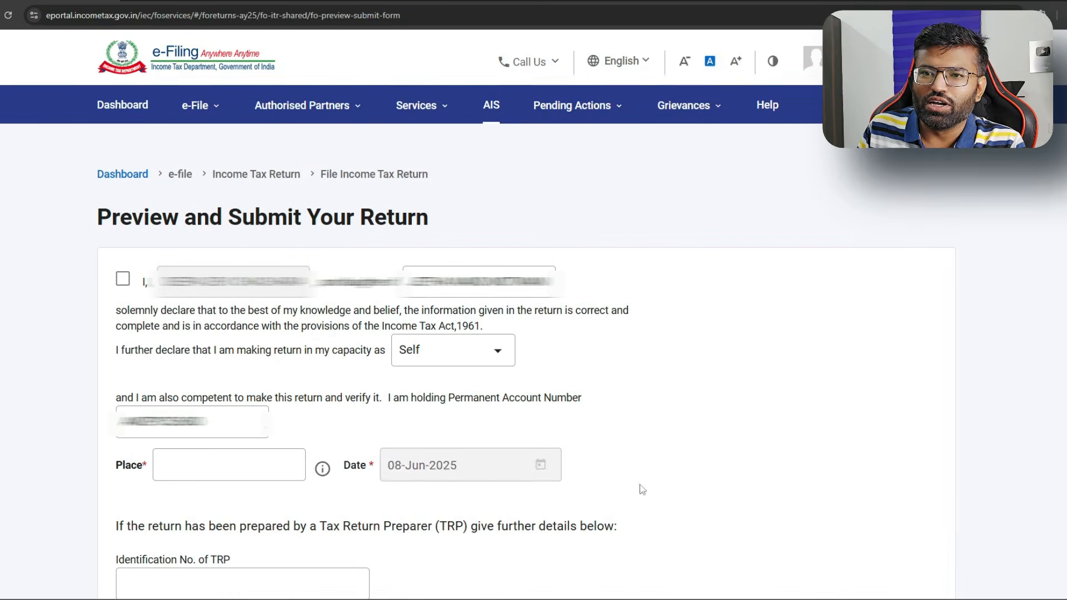
Step: Accept the declaration with the capacity kept as Self and try to proceed to validation without TRP details
click(123, 278)
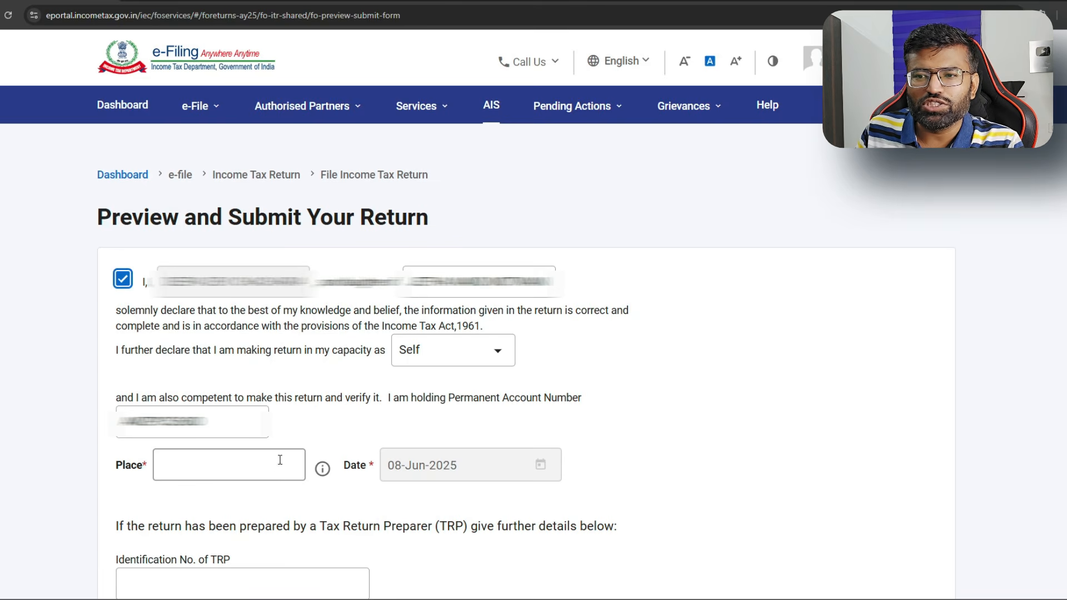
click(488, 352)
click(490, 352)
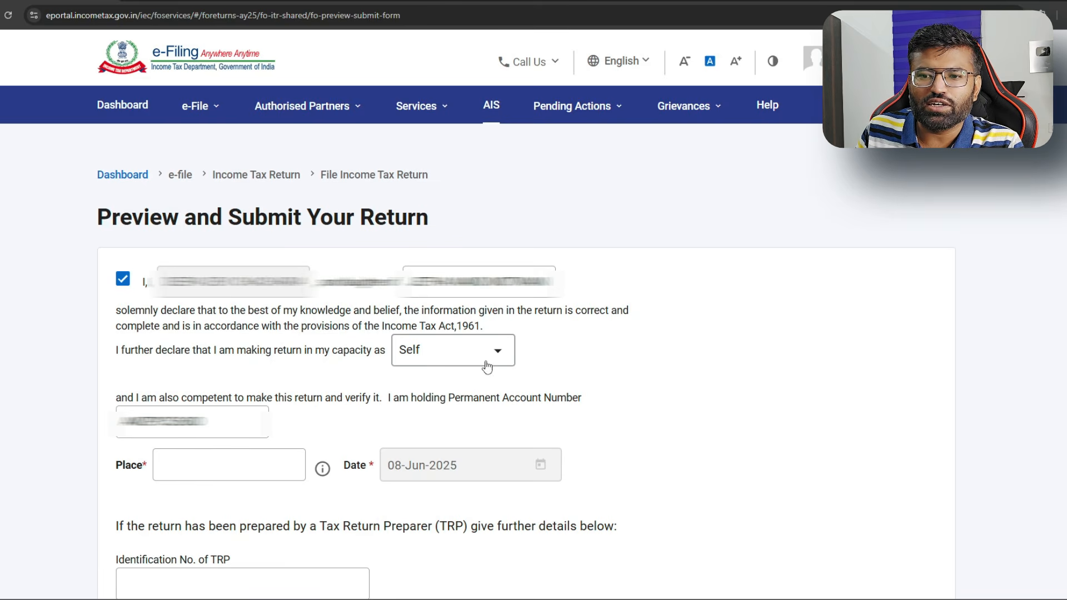
scroll(487, 367, down, 5)
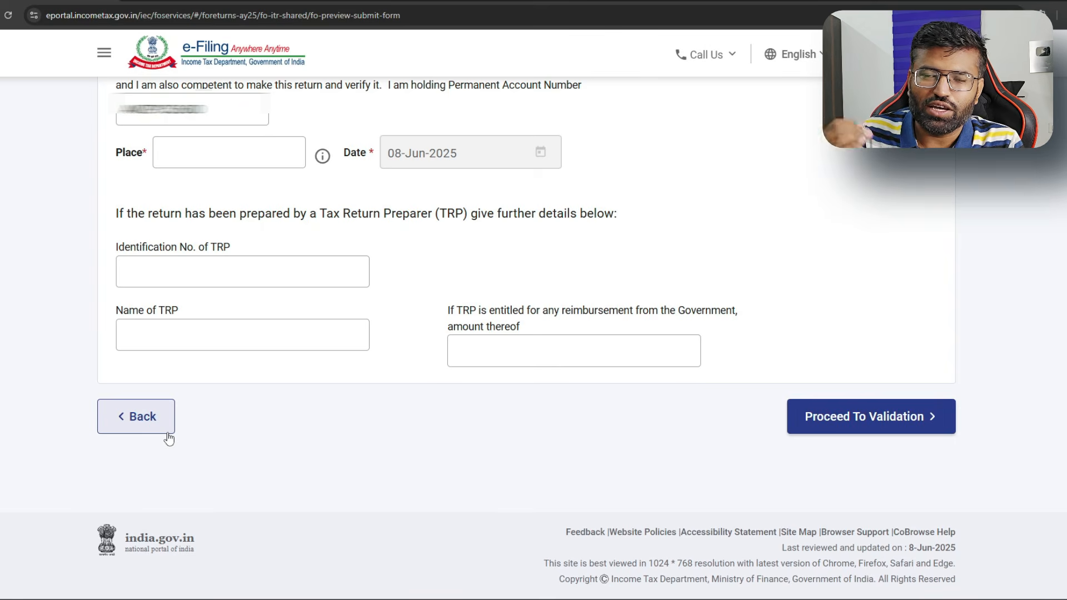
click(939, 417)
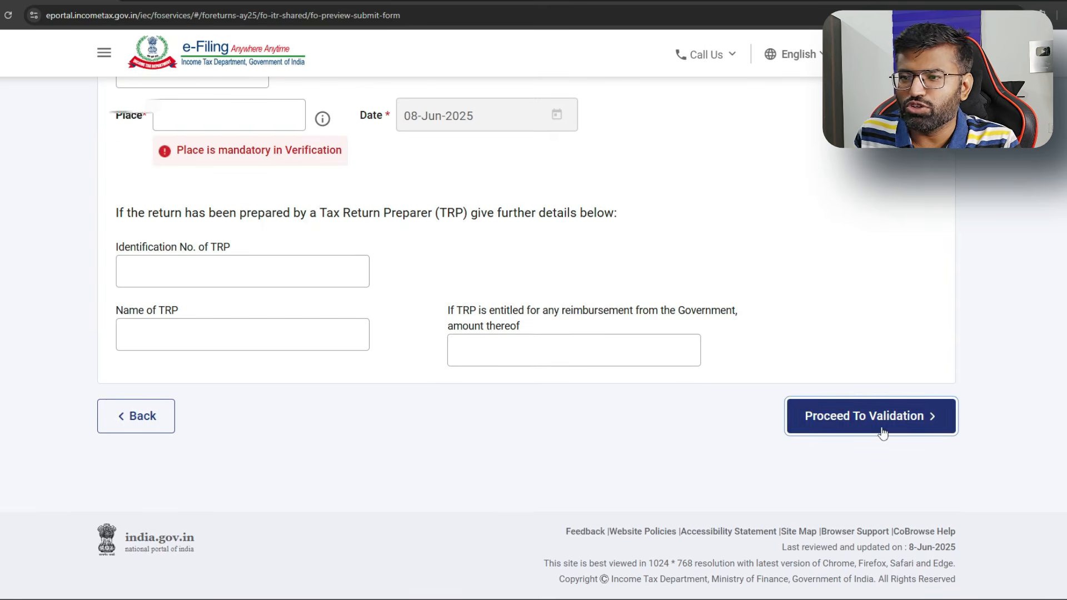
Step: Enter CHURU as the place of verification and proceed to validation of the return
click(284, 116)
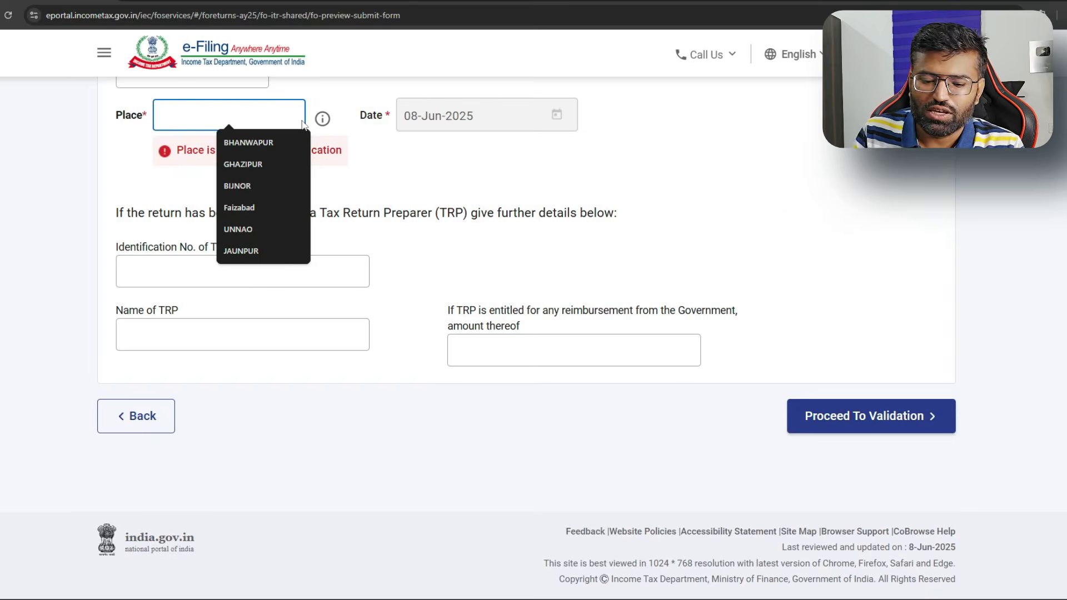
text(CHURU)
click(981, 337)
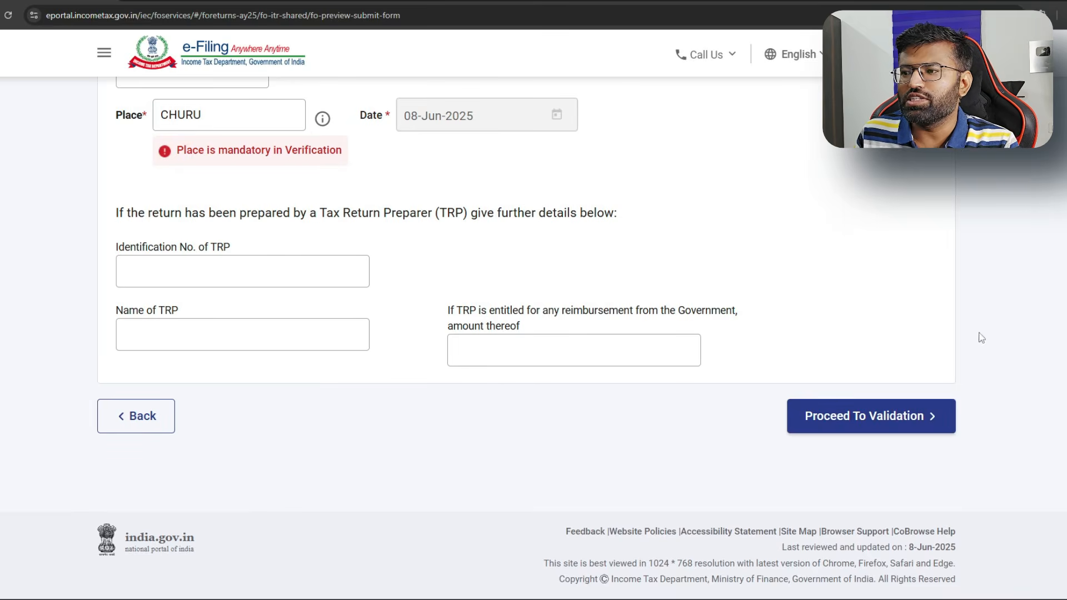
click(941, 417)
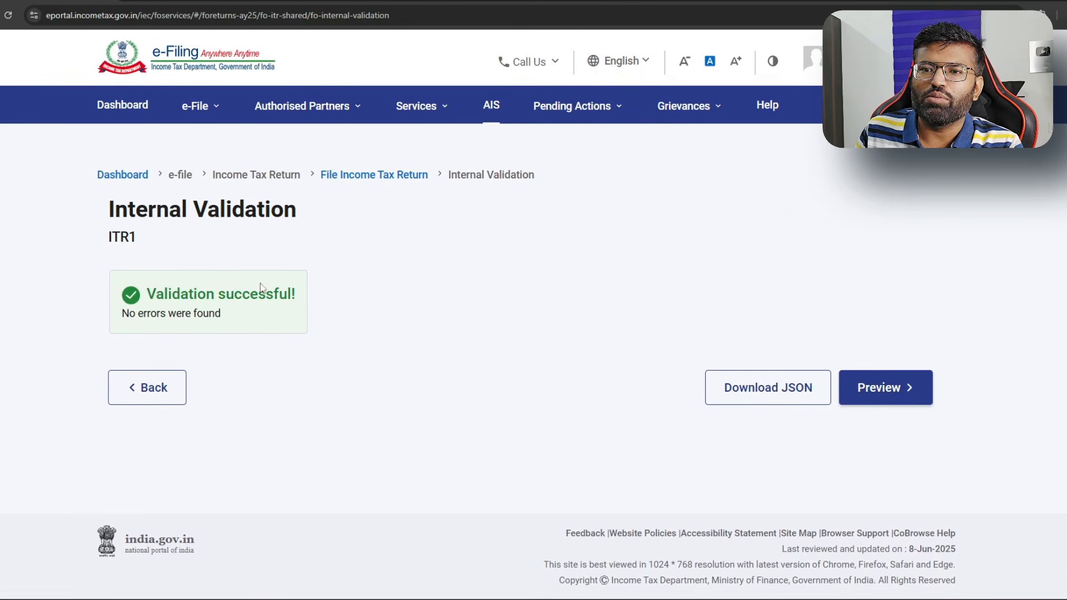
Step: Check the internal validation result for ITR1 and request the preview of the return
drag(149, 295, 377, 312)
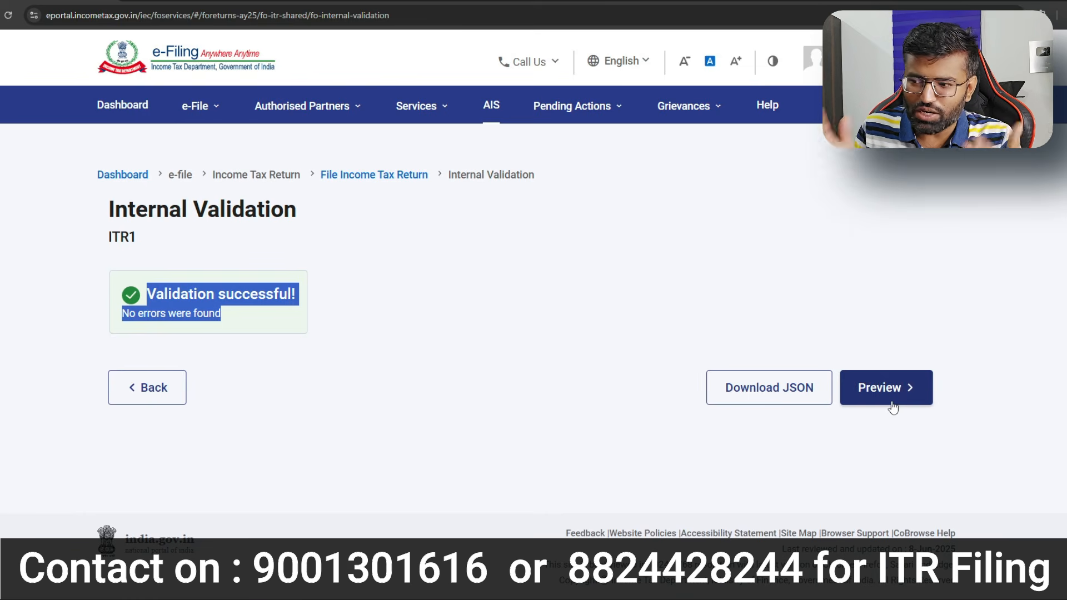
click(893, 408)
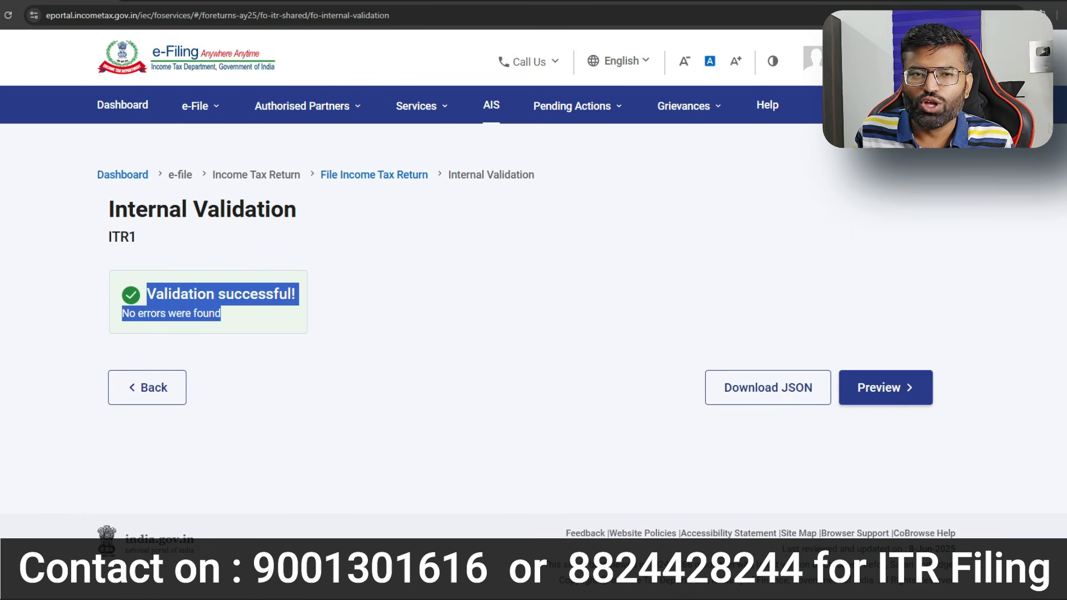